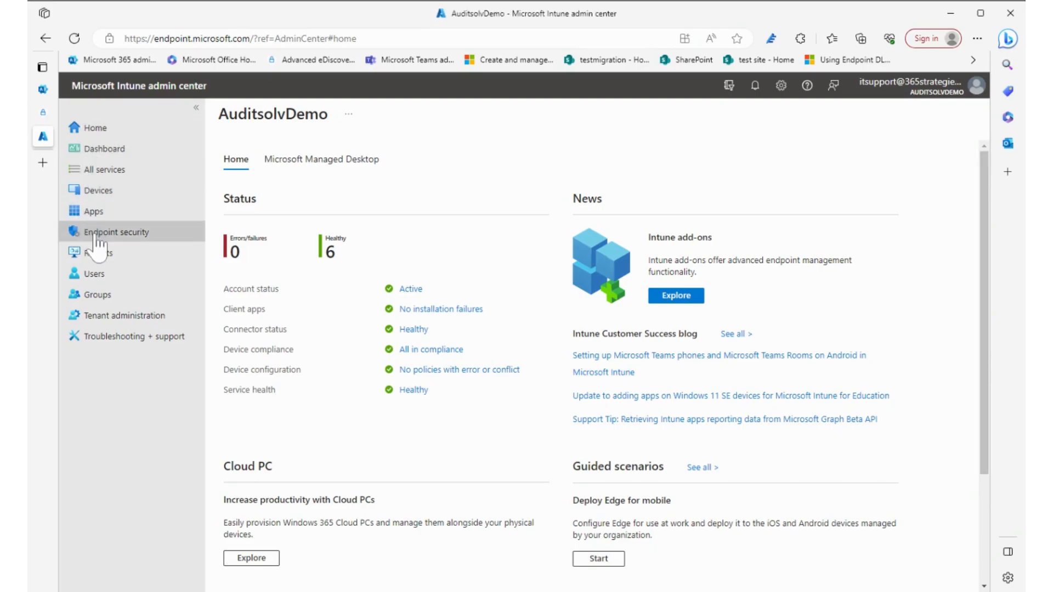
- Open the profiles of the Security Baseline for Windows 10 and later under the endpoint security baselines
click(95, 235)
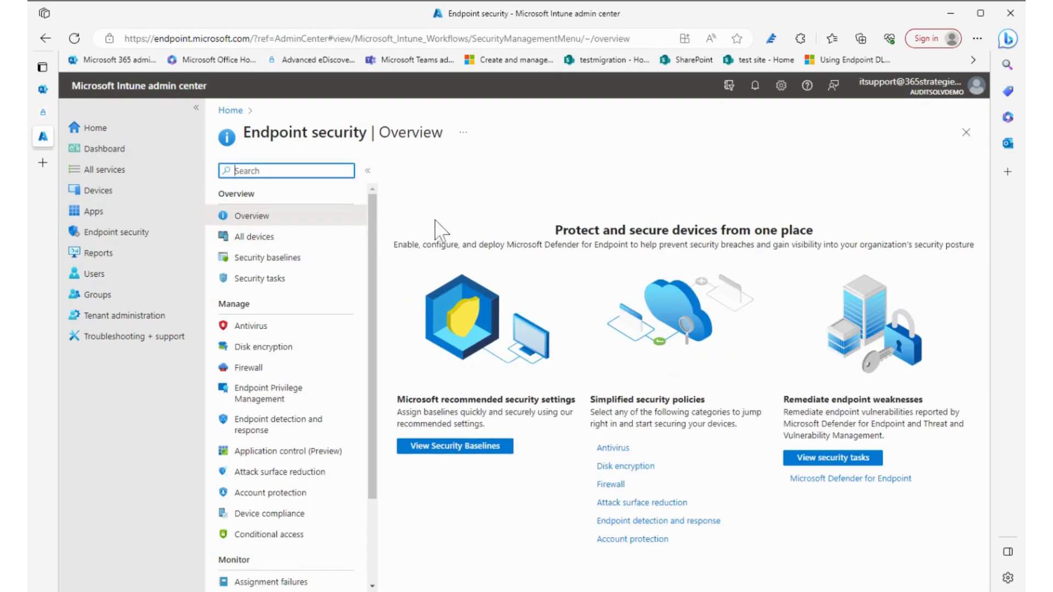
click(292, 263)
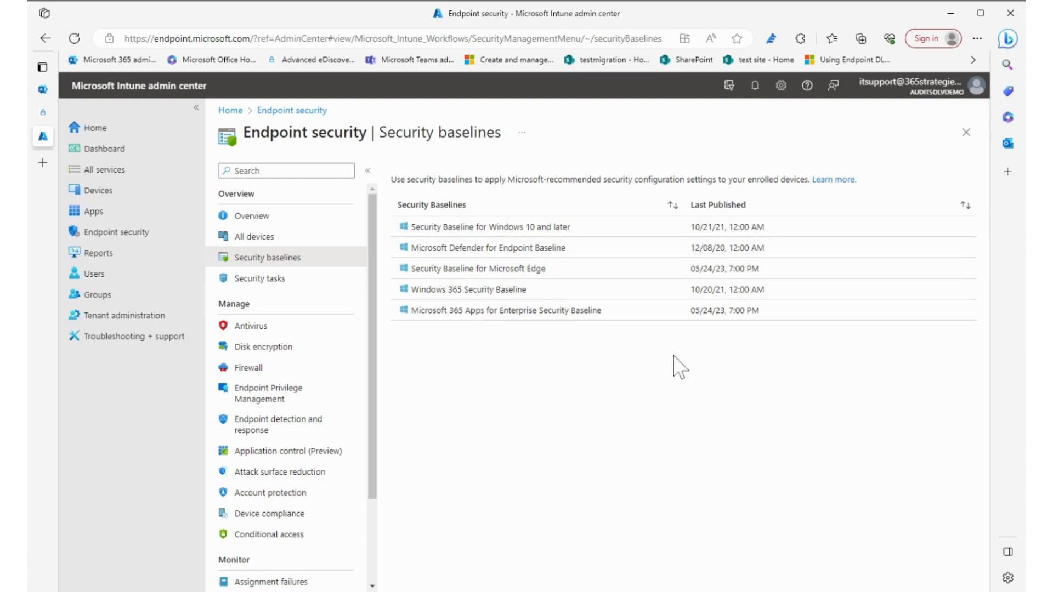
click(484, 227)
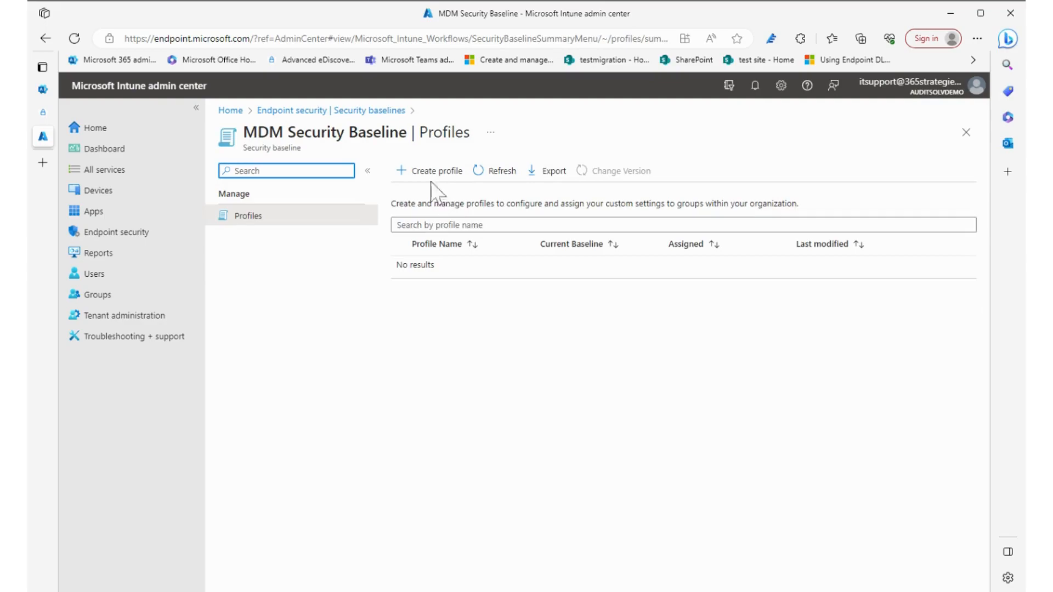
- Start a new Windows 10 and later baseline profile named test and advance to its configuration settings
click(431, 172)
click(493, 212)
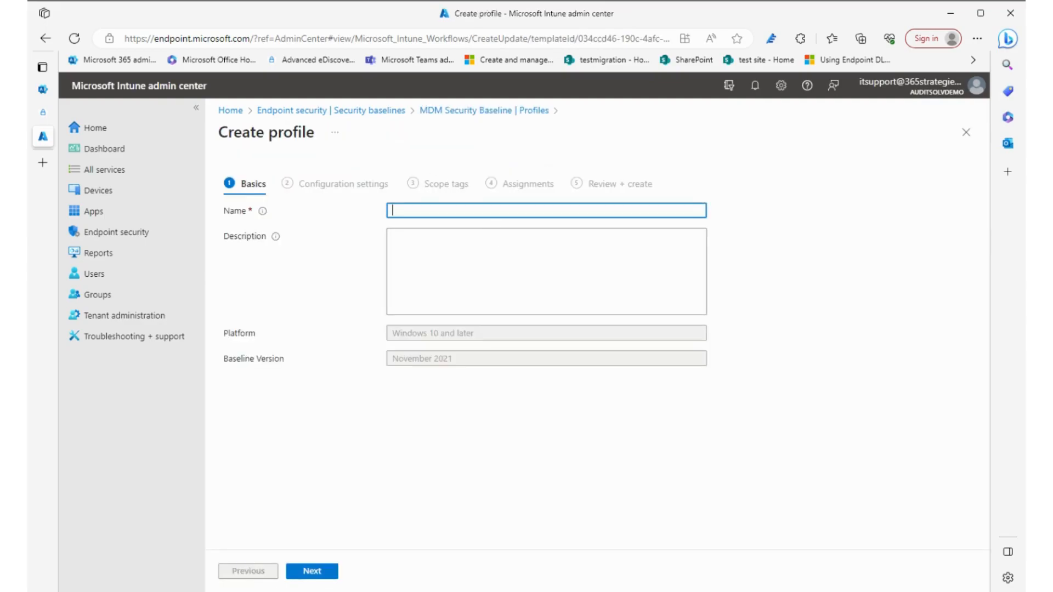
text(test)
click(310, 572)
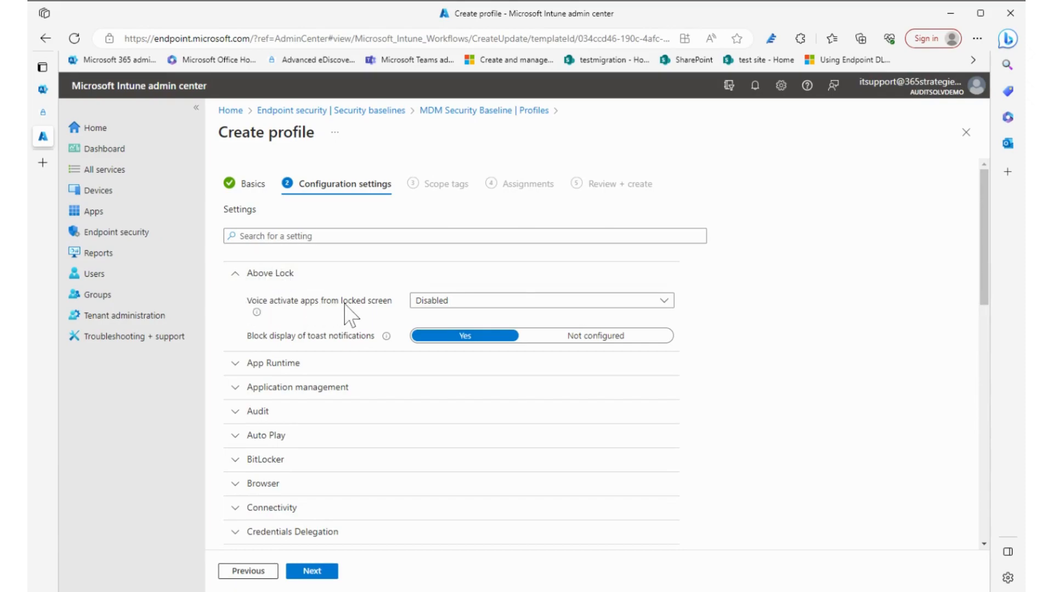
- Expand the App Runtime and Application management categories and review their baseline settings
click(231, 363)
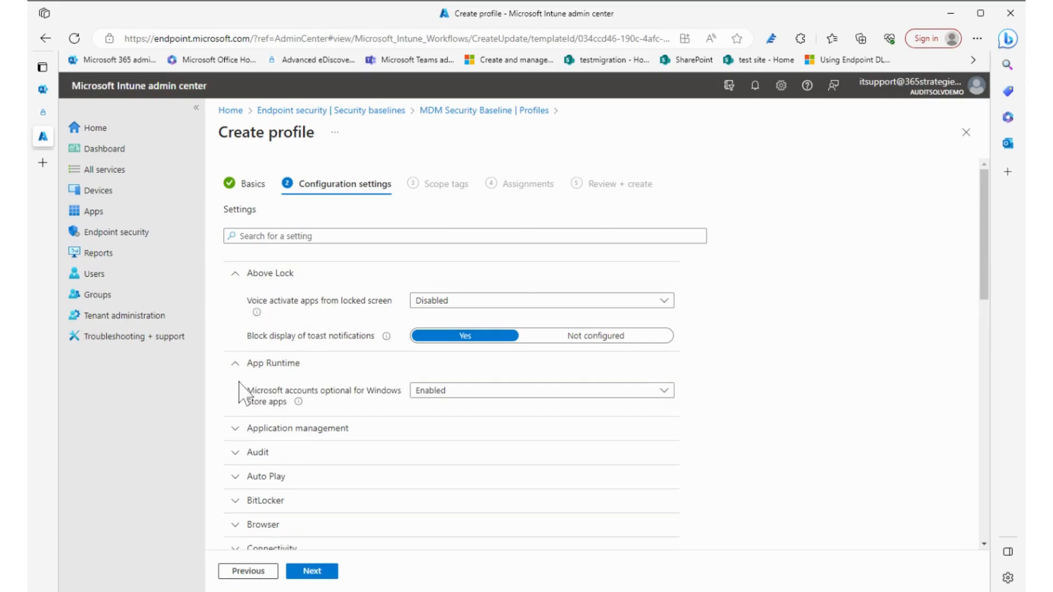
scroll(233, 417, down, 1)
click(235, 376)
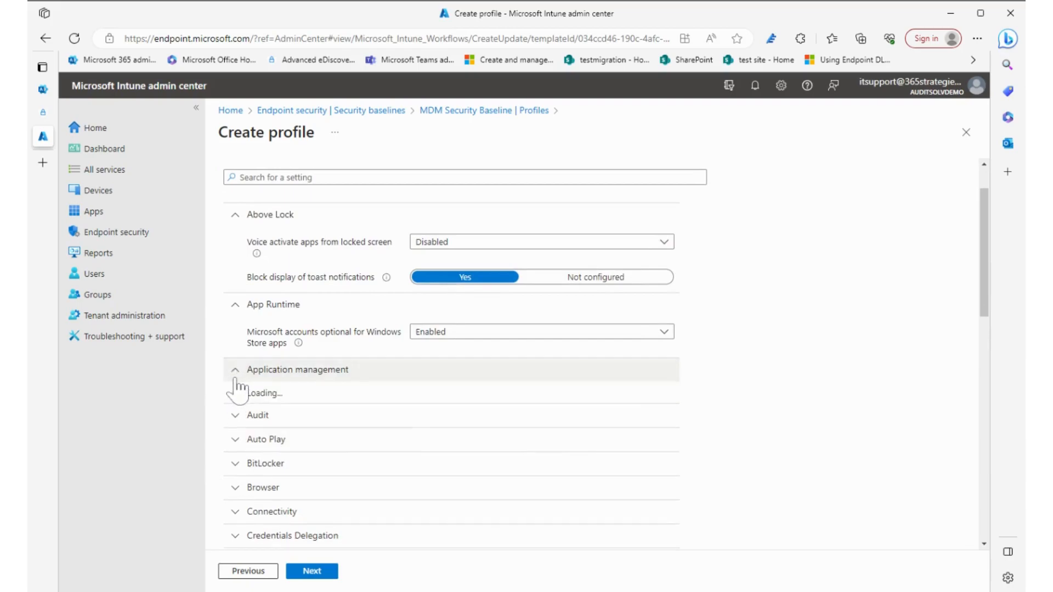
scroll(235, 381, down, 2)
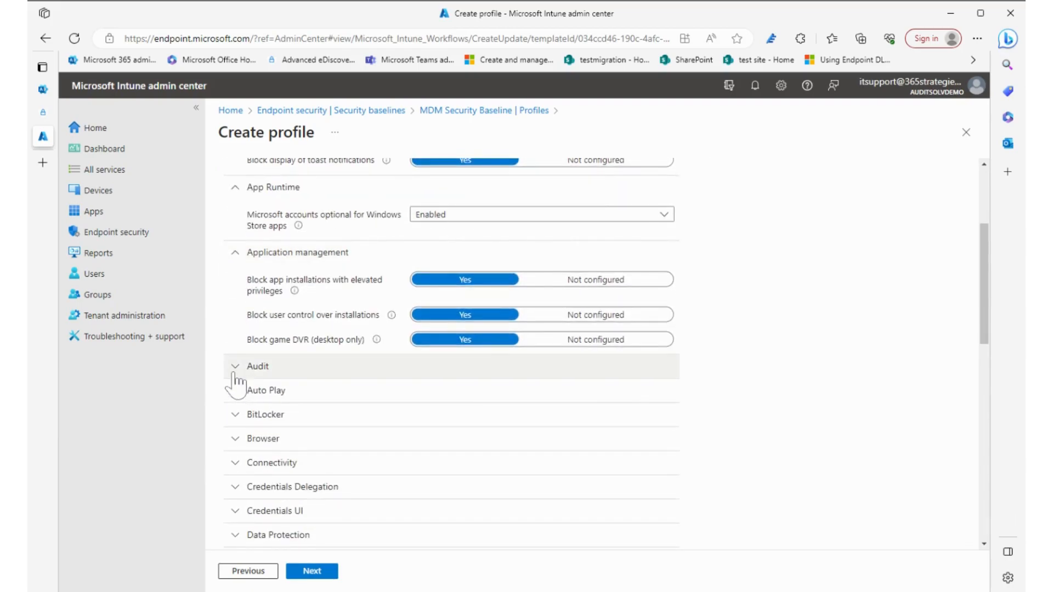
- Expand the Audit category and review its logon, object access, policy change and system audit settings
click(233, 373)
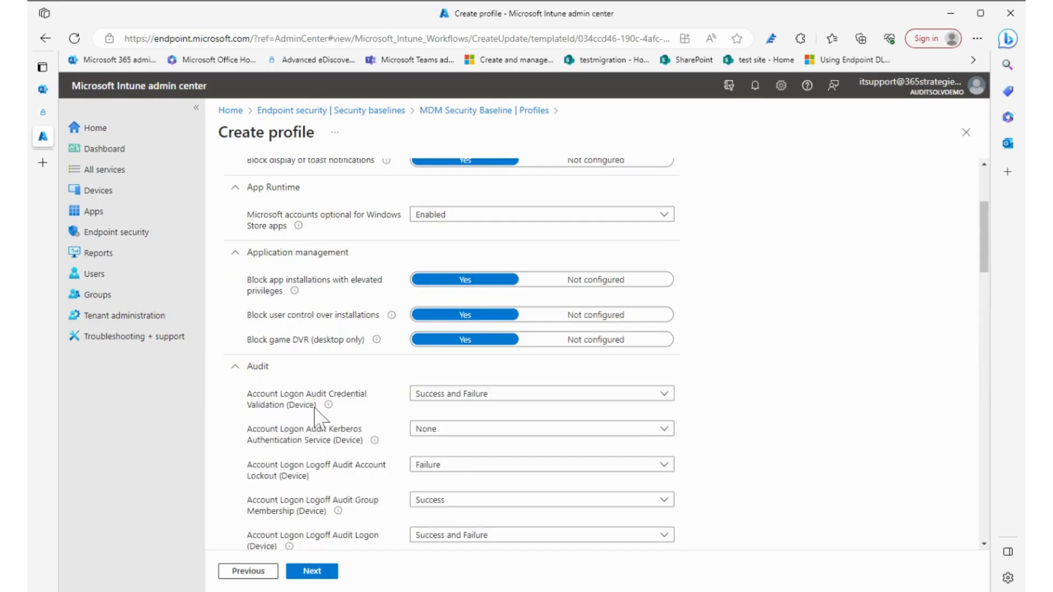
scroll(329, 416, down, 3)
scroll(569, 482, down, 2)
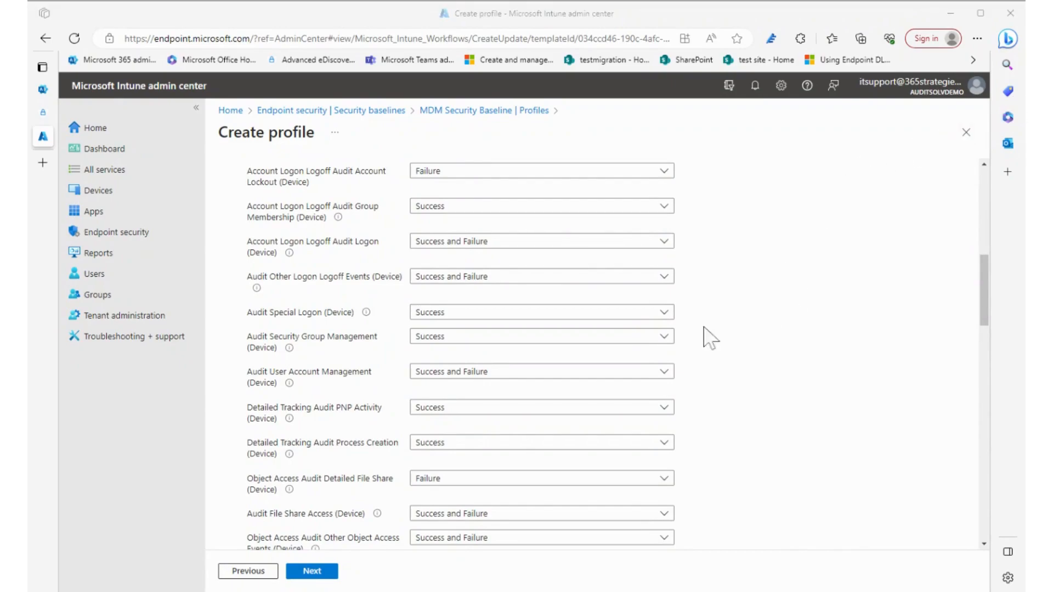
scroll(724, 351, down, 7)
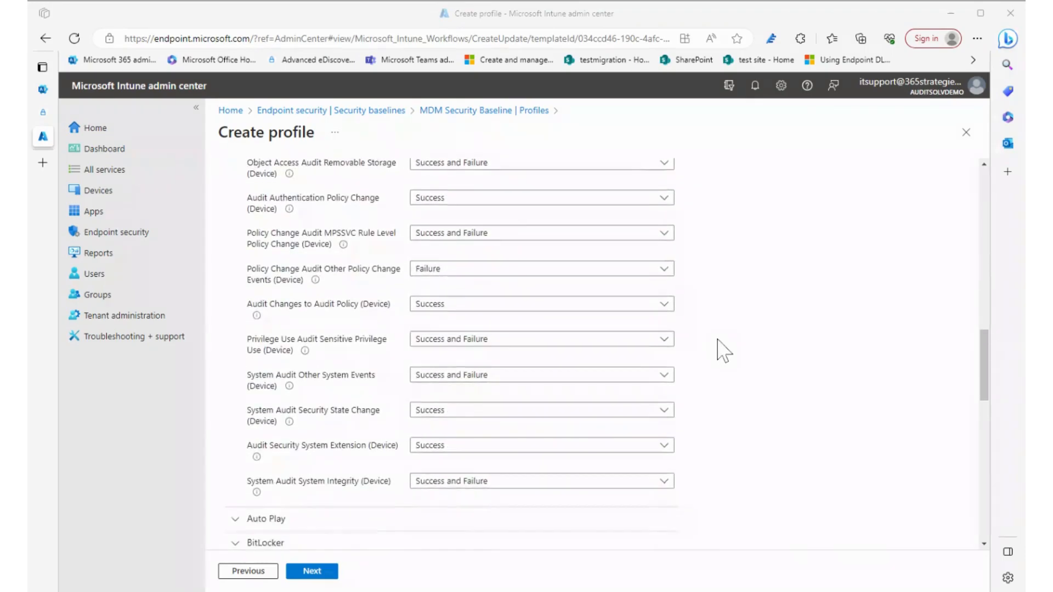
- Expand the Auto Play and BitLocker categories and review their default settings
scroll(719, 349, down, 3)
click(293, 347)
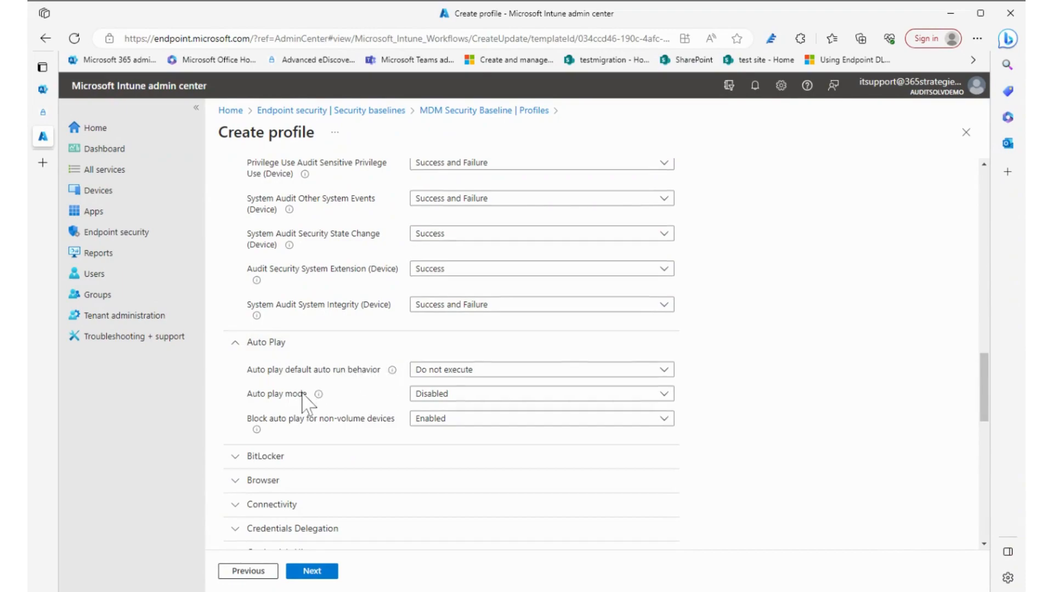
scroll(305, 400, down, 2)
click(270, 339)
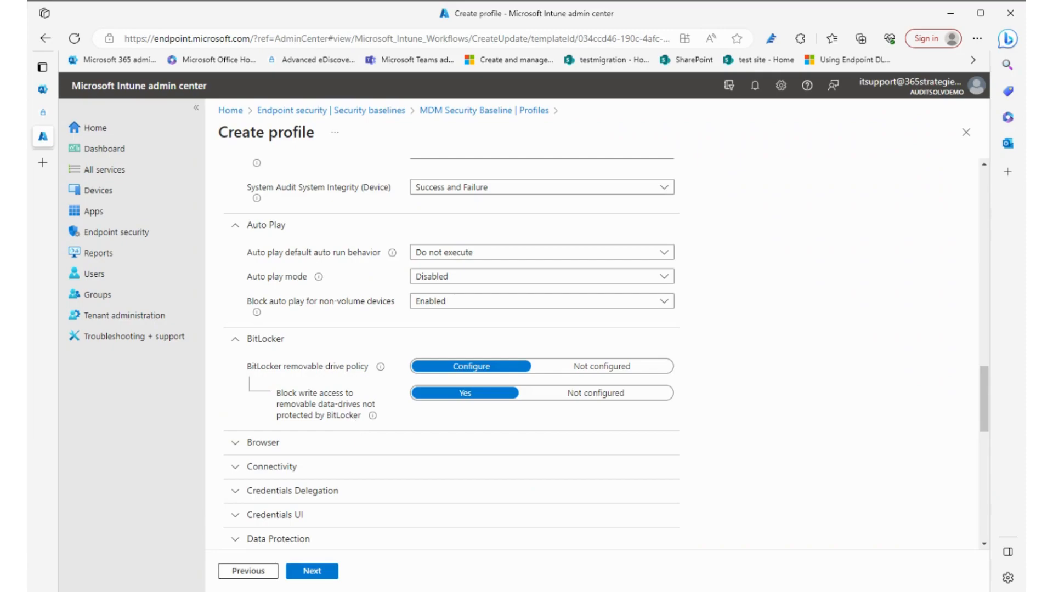
- Review the Microsoft Defender category's settings in the Windows 10 baseline and close the draft profile without creating it
scroll(352, 424, down, 5)
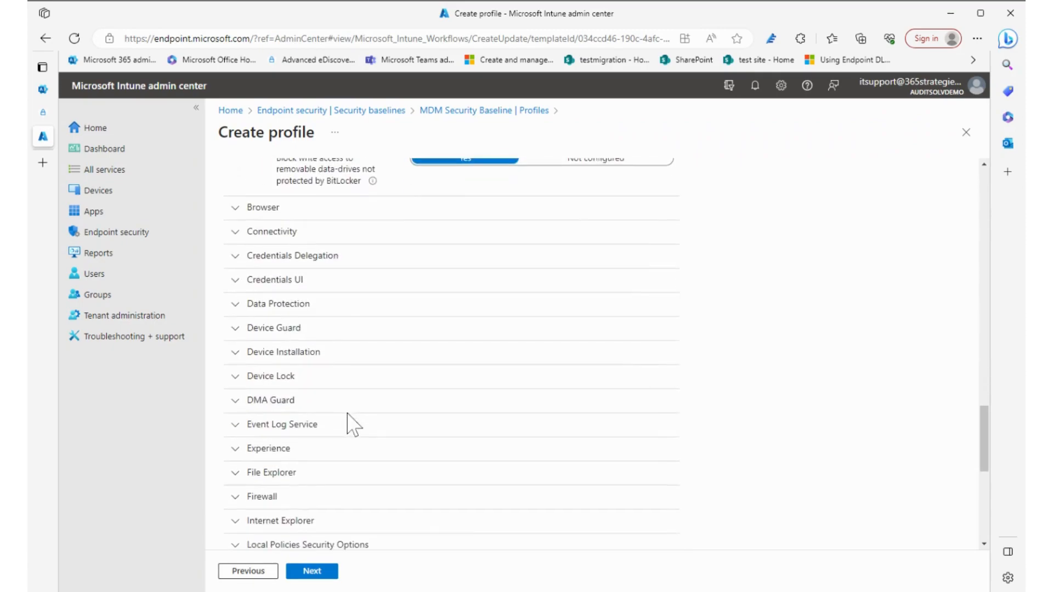
scroll(348, 415, down, 4)
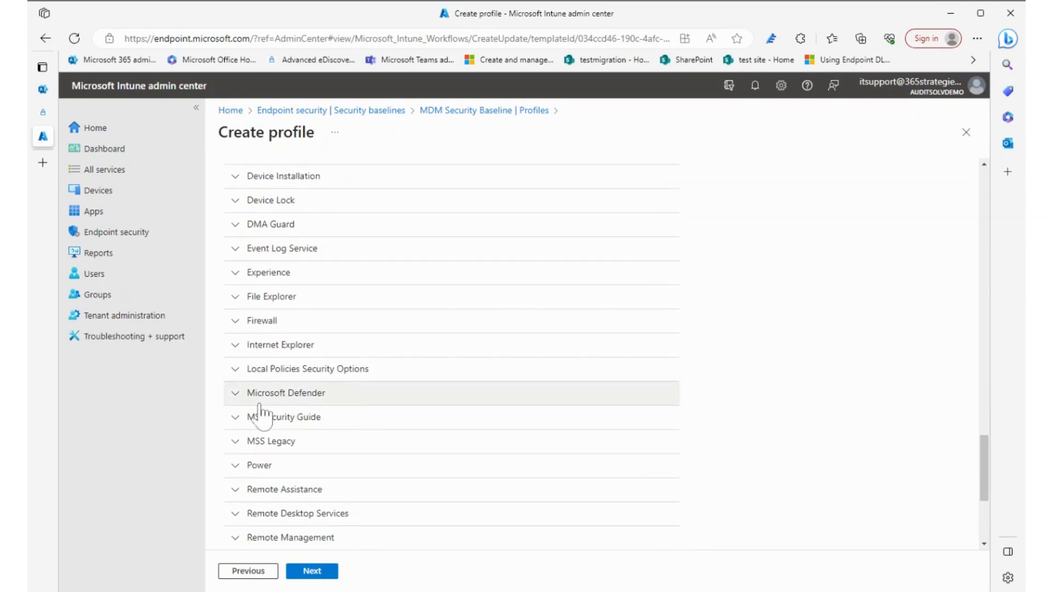
click(240, 395)
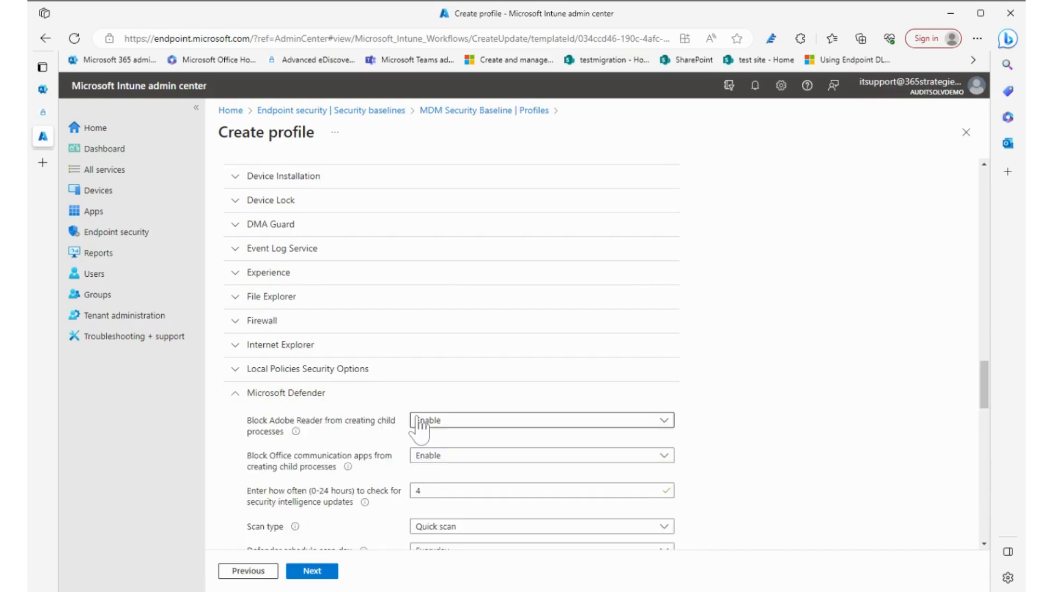
scroll(420, 430, down, 8)
scroll(420, 430, down, 8)
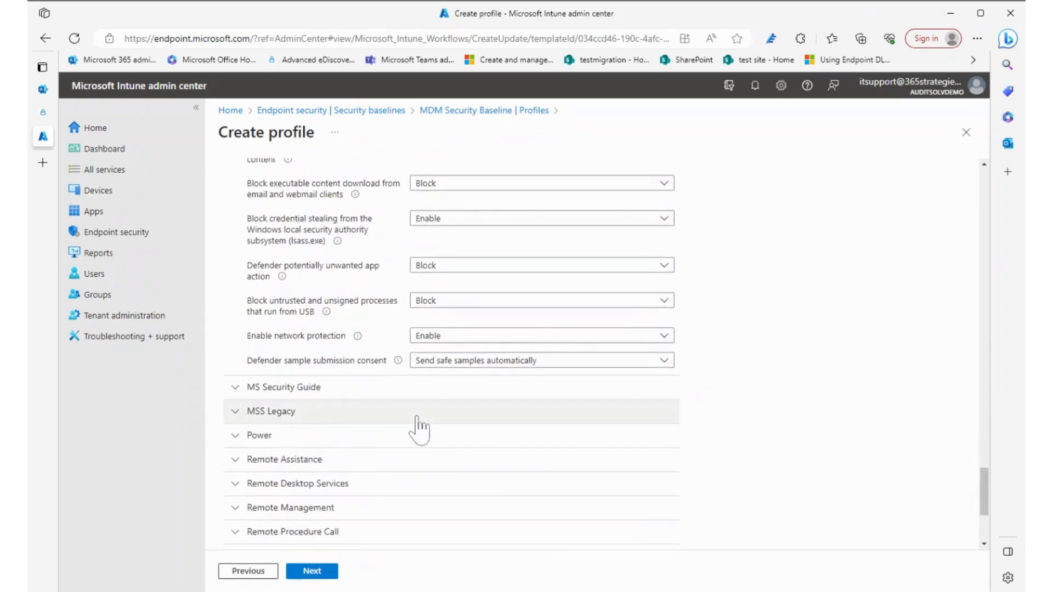
scroll(420, 428, up, 5)
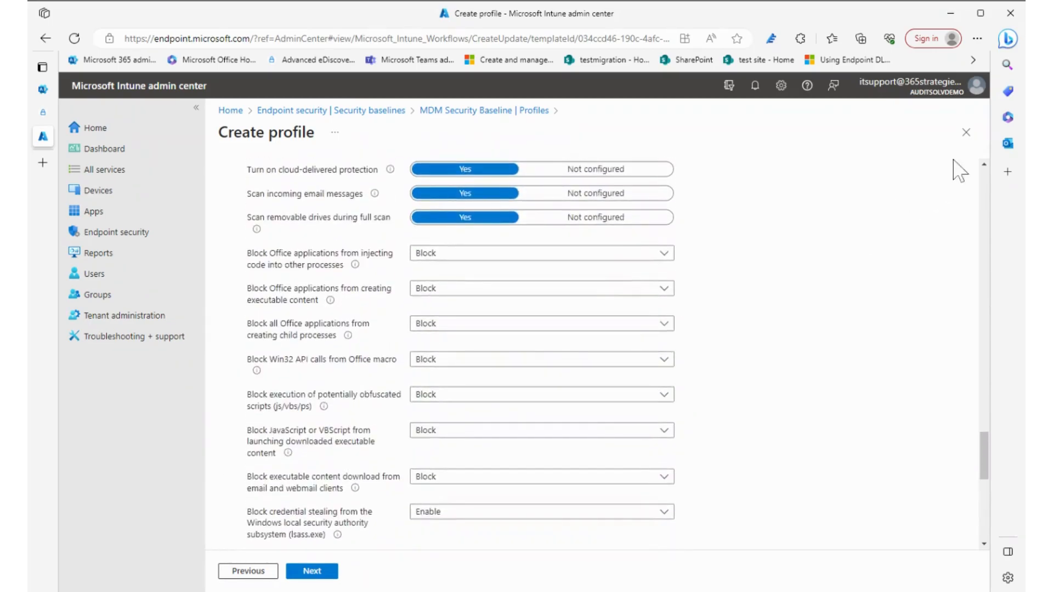
click(966, 132)
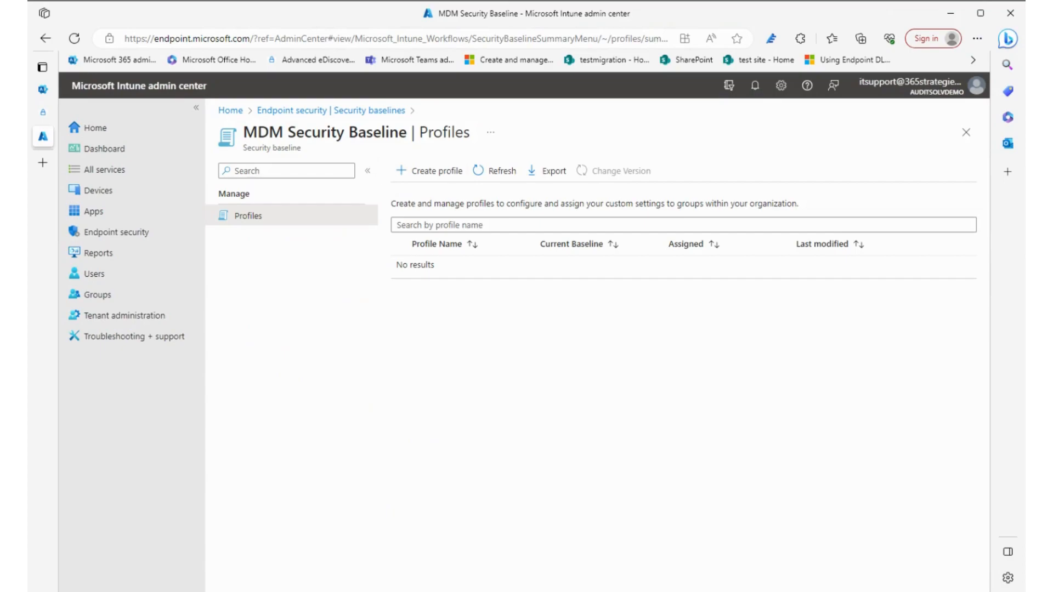
- Start a profile named test from the Microsoft Defender for Endpoint Baseline and advance to its configuration settings
click(378, 111)
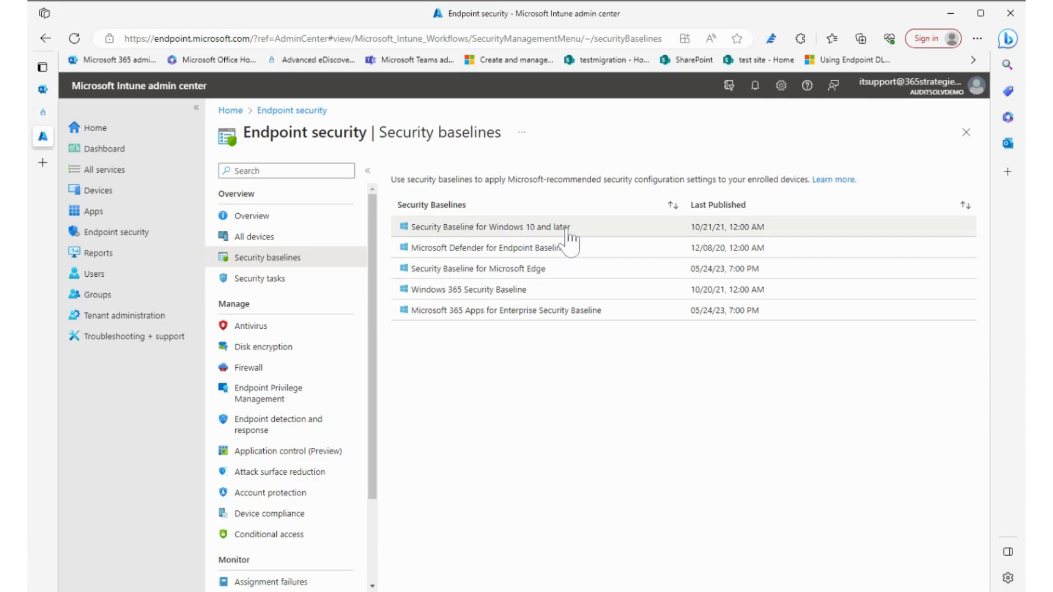
click(486, 250)
click(424, 172)
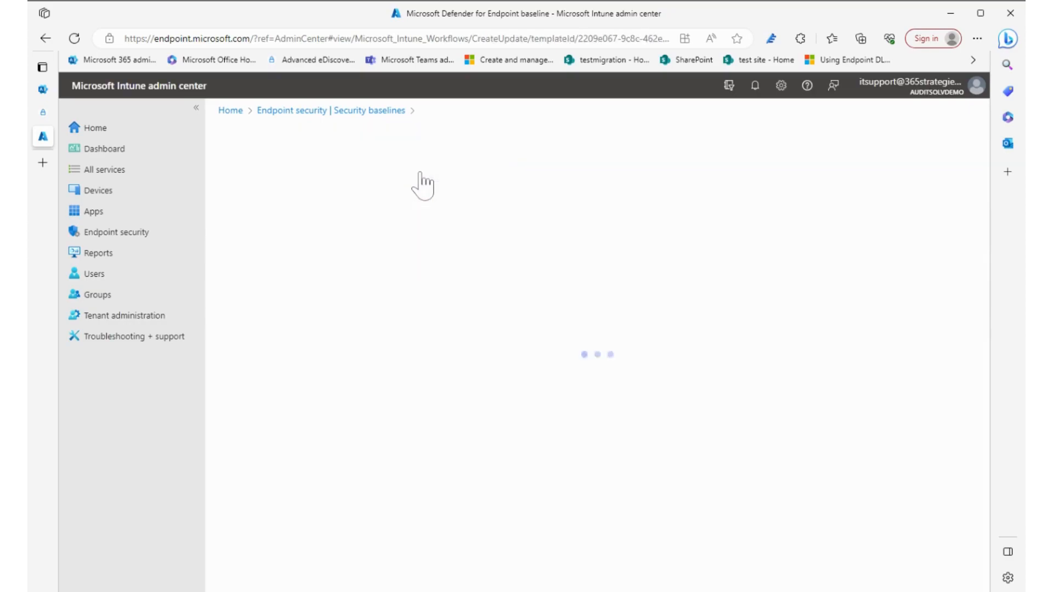
text(test)
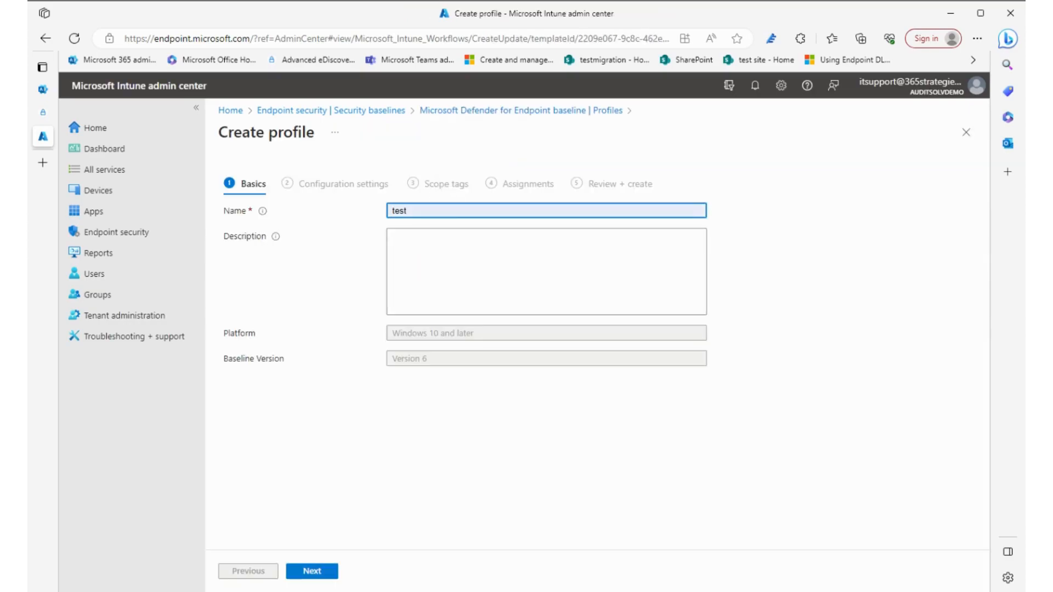
click(310, 572)
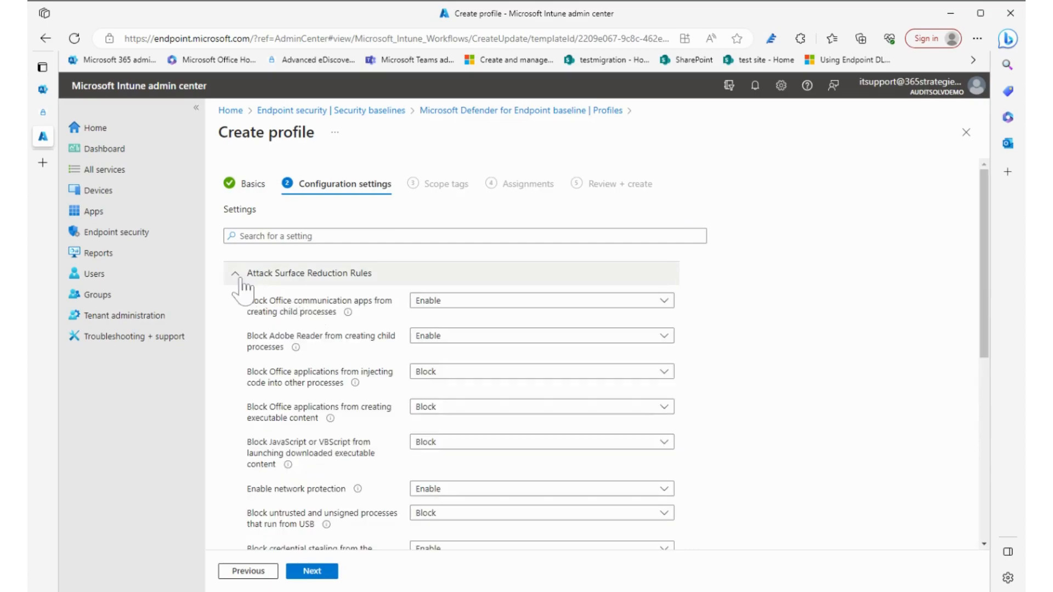
- Review the Attack Surface Reduction Rules in the Defender for Endpoint profile
scroll(307, 337, down, 1)
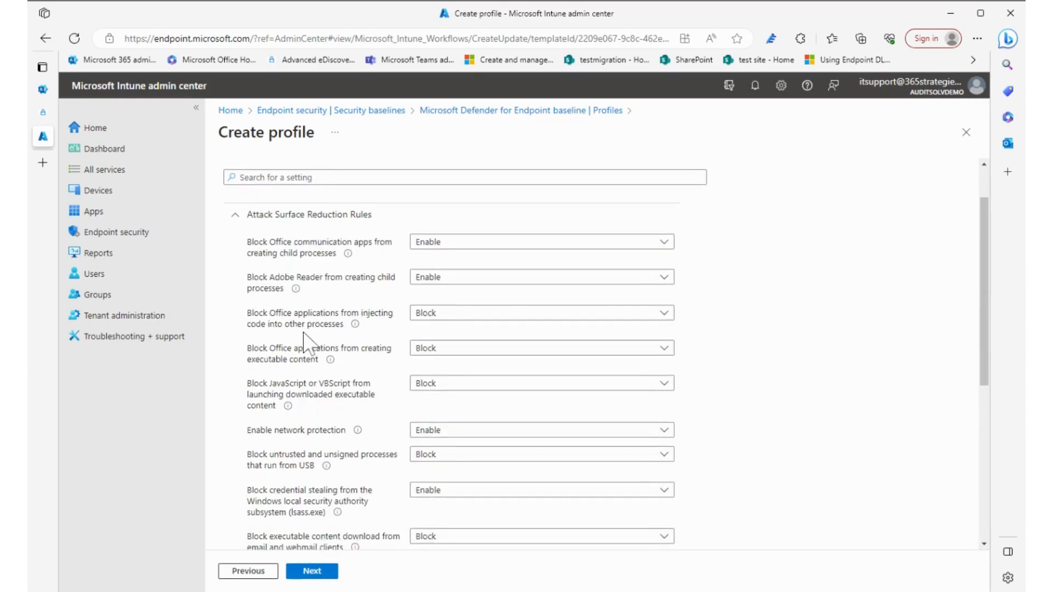
scroll(305, 333, down, 3)
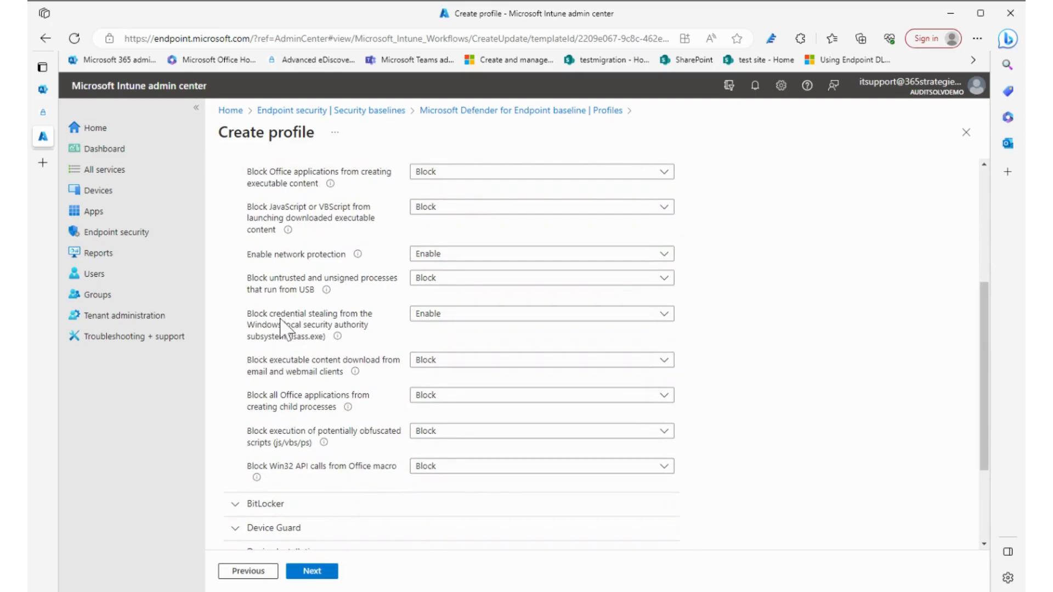
scroll(280, 329, down, 3)
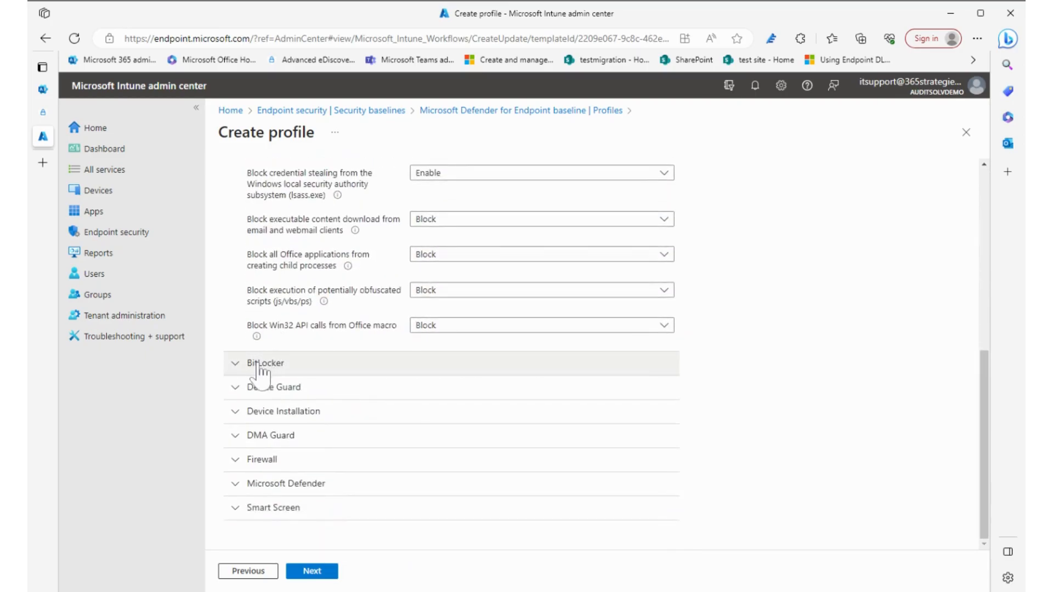
- Expand the BitLocker category and review its system, fixed and removable drive policies
click(260, 366)
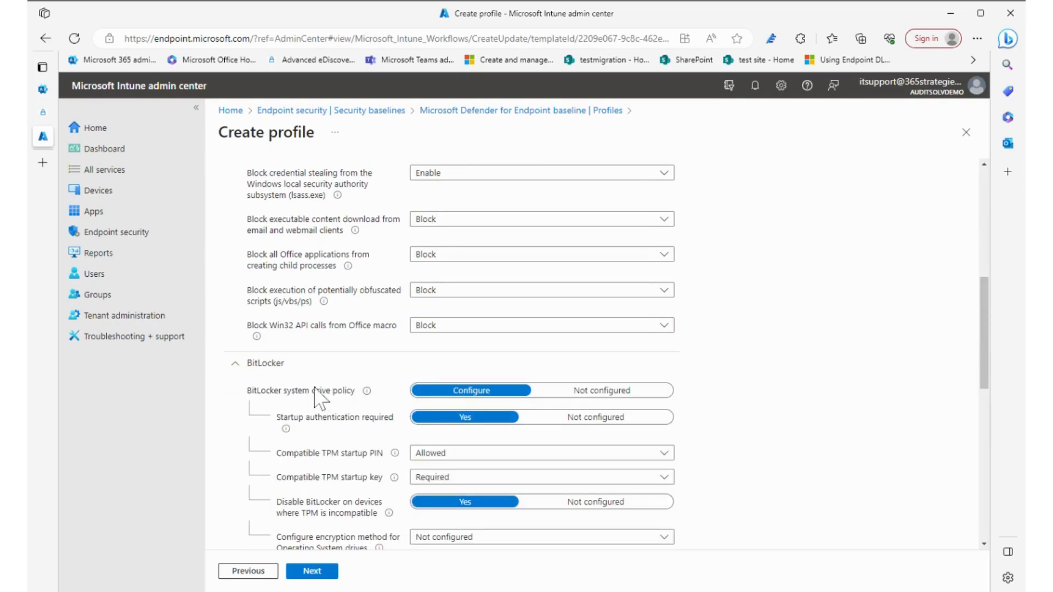
scroll(339, 405, down, 1)
scroll(339, 406, down, 4)
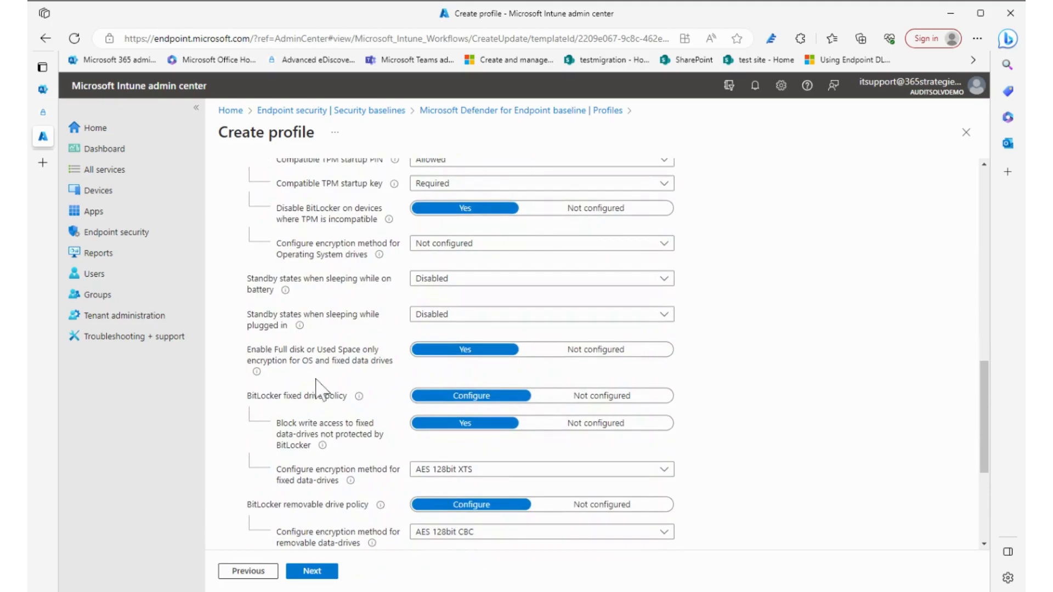
scroll(291, 392, down, 4)
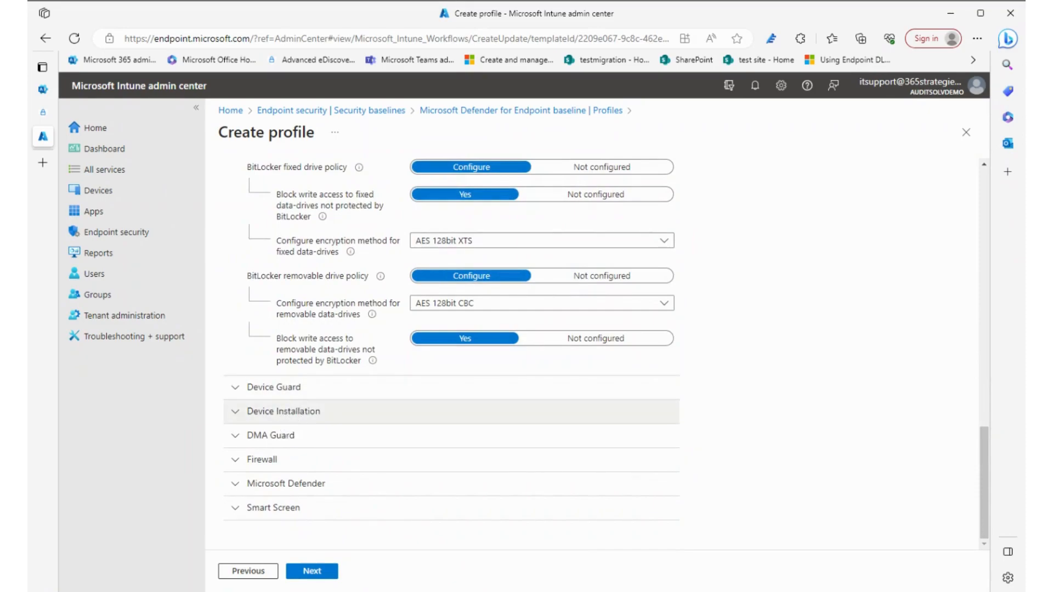
- Review the Microsoft Defender scan and protection settings and close the Defender for Endpoint draft without creating it
click(277, 484)
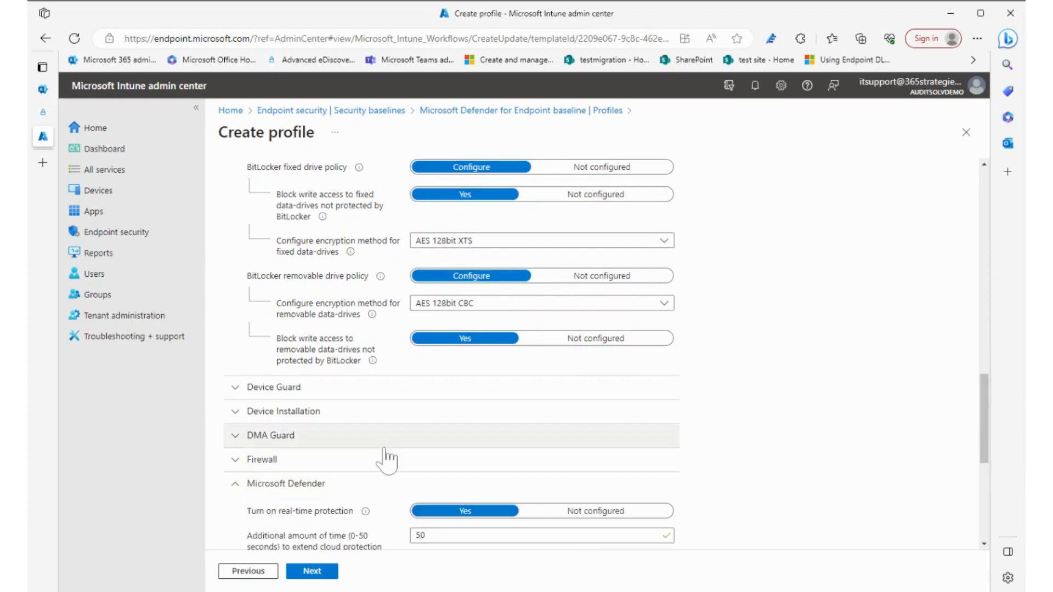
scroll(383, 458, down, 5)
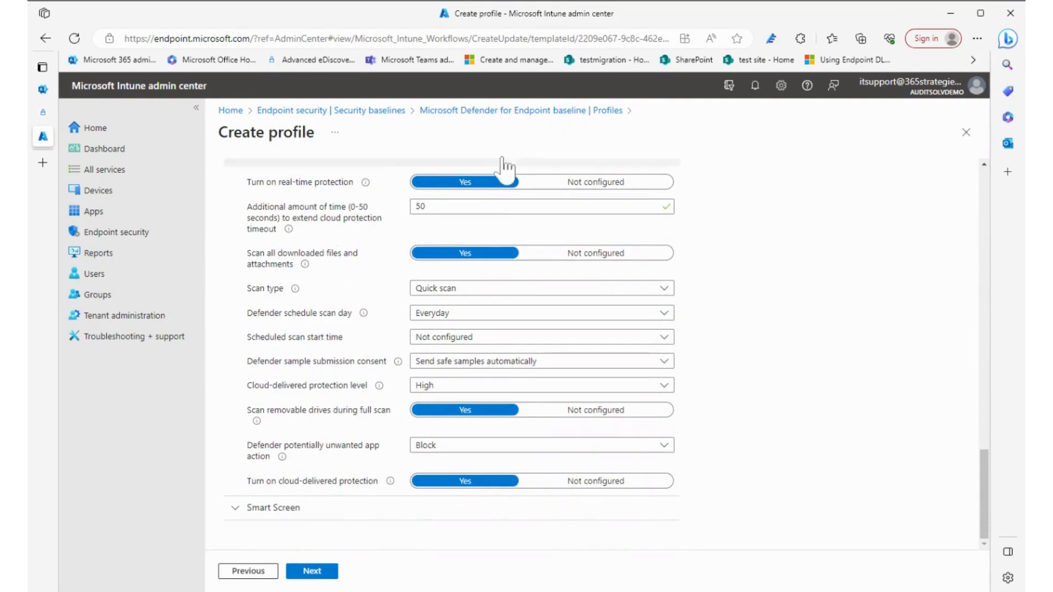
click(966, 132)
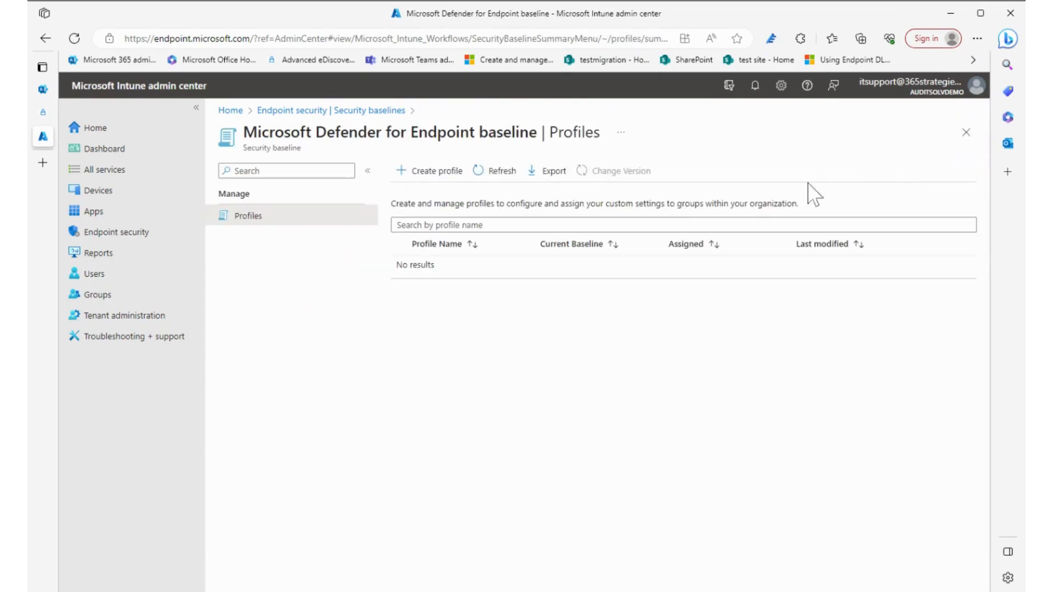
- Start a profile named test from the Security Baseline for Microsoft Edge and advance to its configuration settings
click(337, 112)
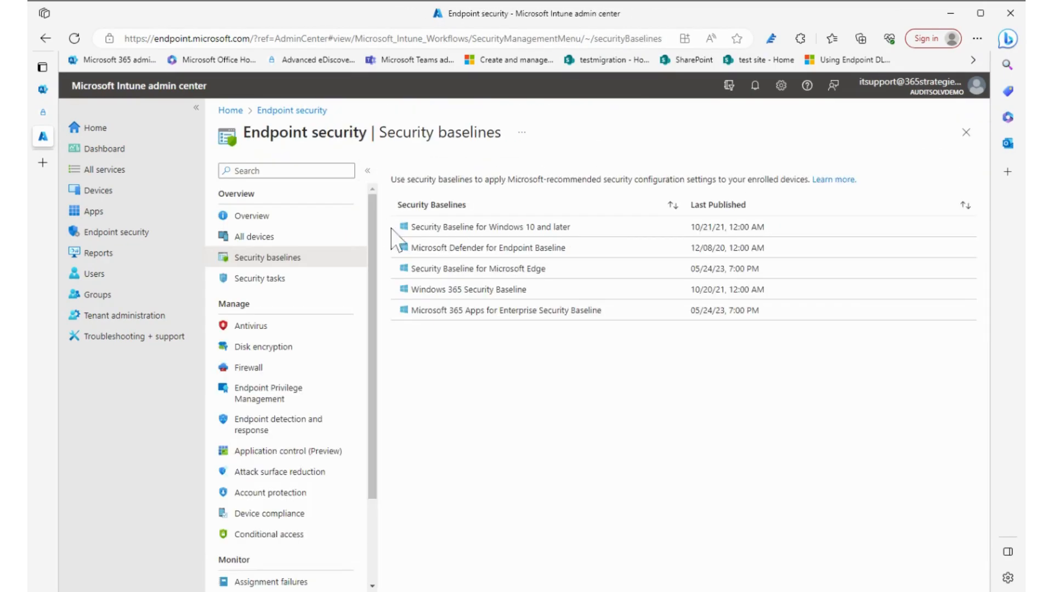
click(492, 276)
click(436, 172)
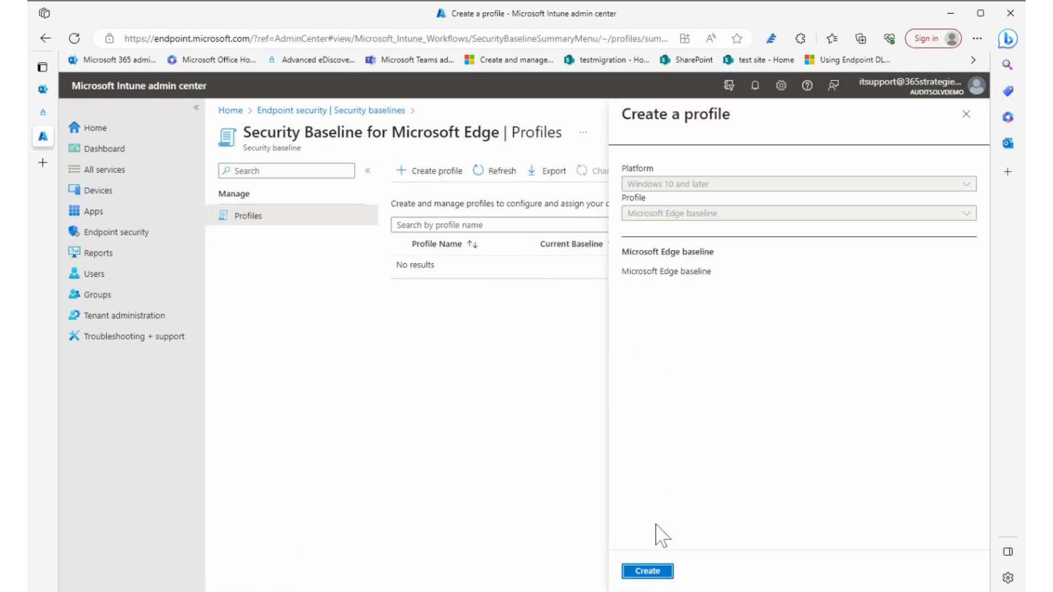
click(647, 571)
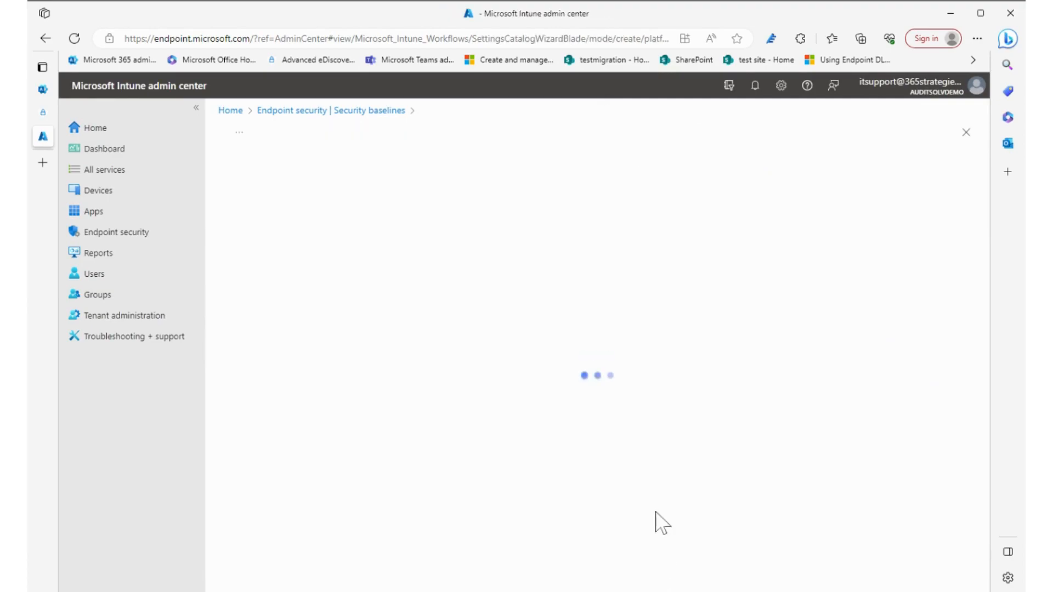
text(test)
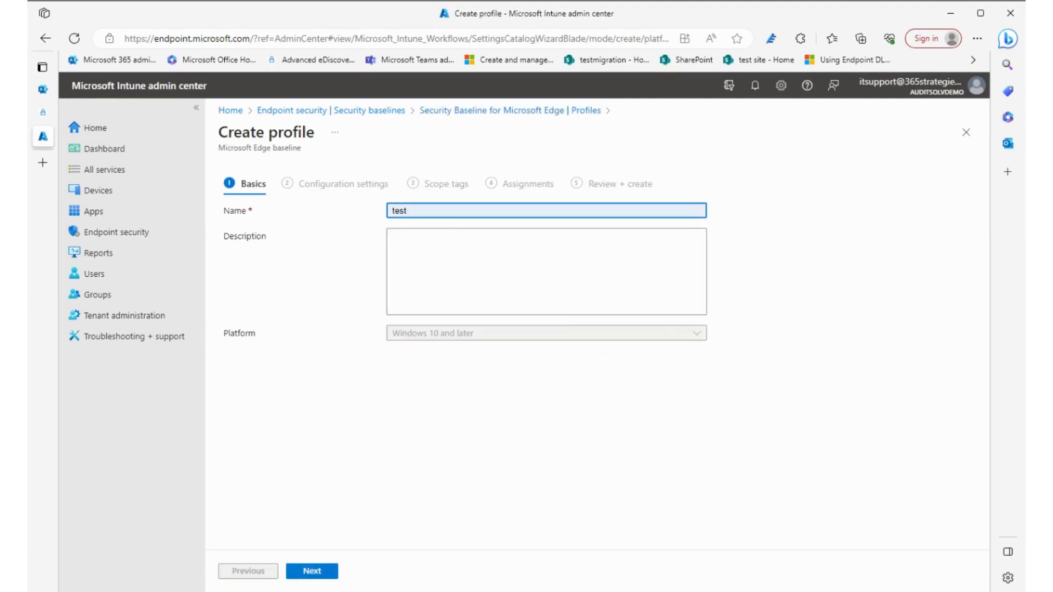
click(320, 571)
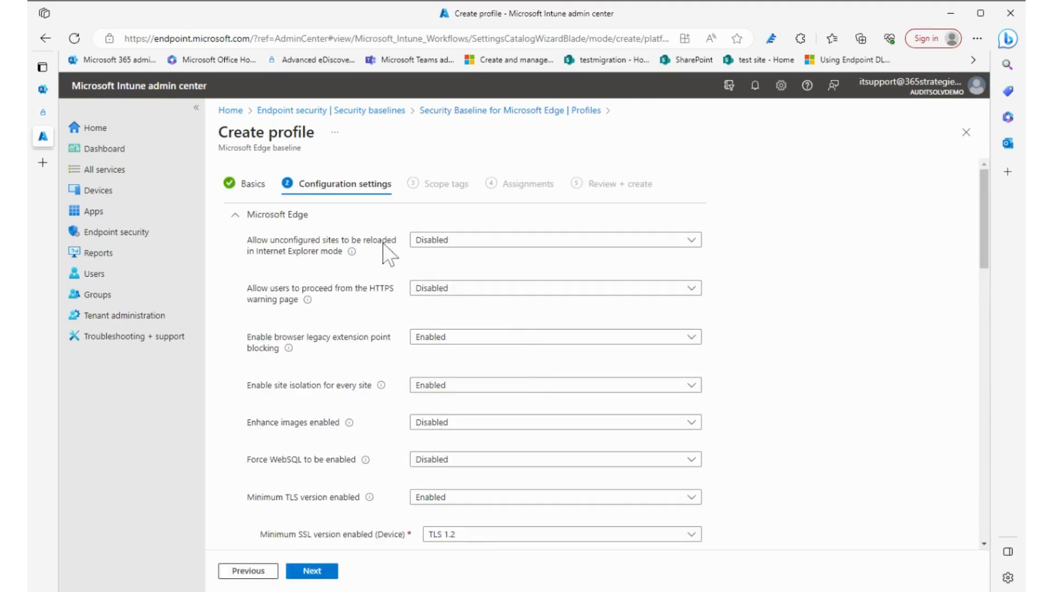
- Review the Edge browser, extension, HTTP authentication, password manager and SmartScreen settings and close the draft without creating it
scroll(348, 345, down, 1)
scroll(348, 345, down, 2)
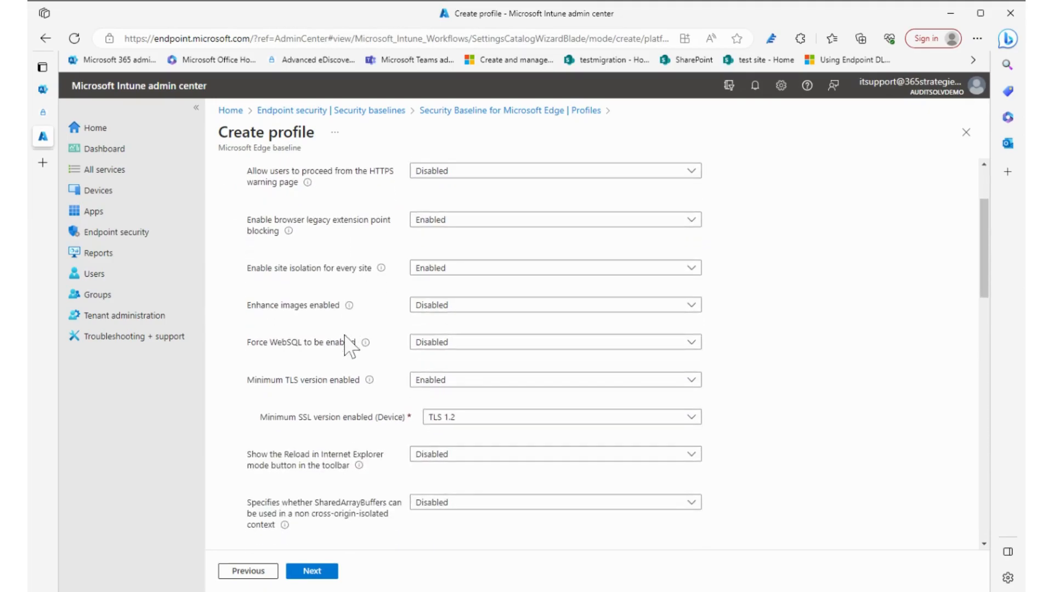
scroll(345, 344, down, 1)
scroll(341, 388, down, 3)
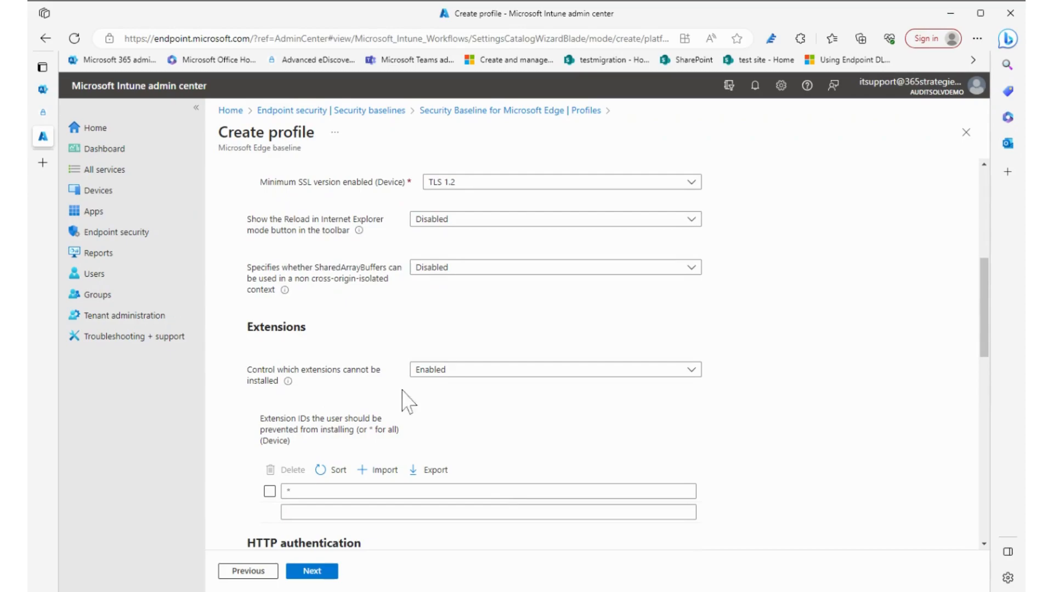
scroll(477, 411, down, 4)
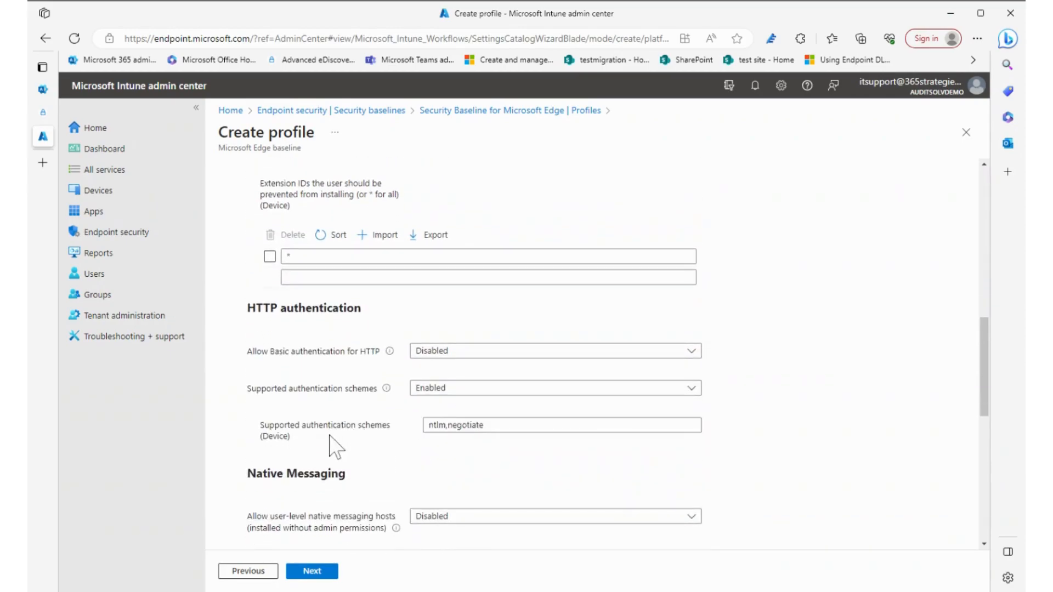
scroll(332, 443, down, 2)
scroll(338, 444, down, 2)
scroll(338, 445, down, 3)
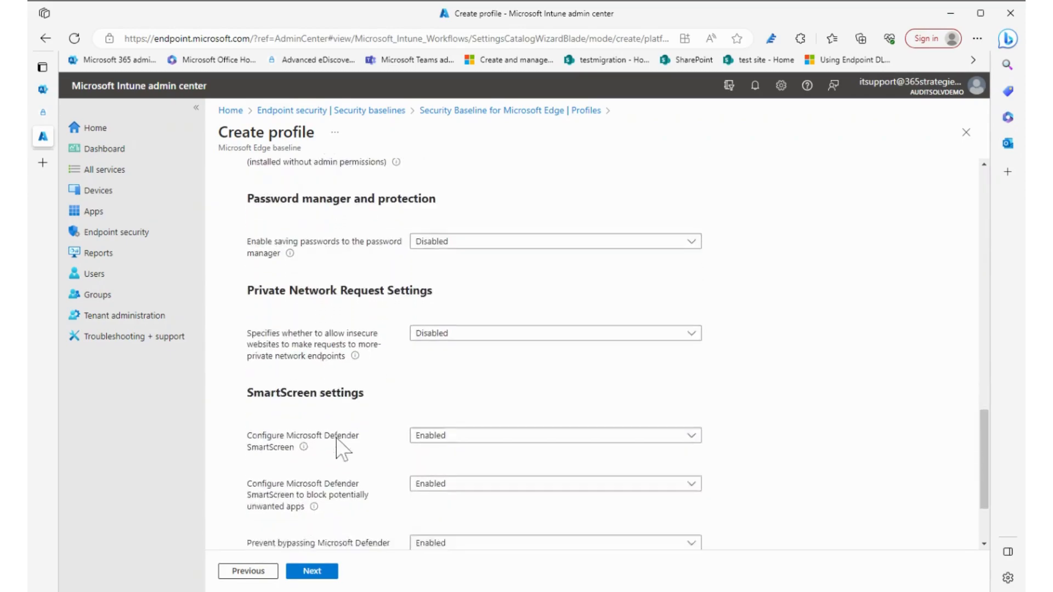
scroll(339, 447, down, 1)
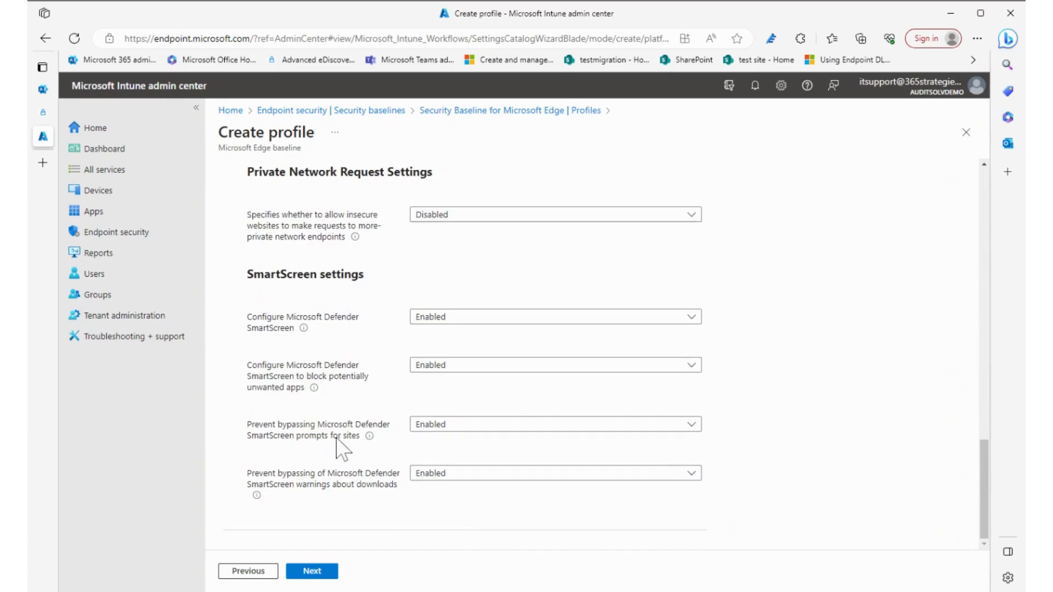
click(966, 133)
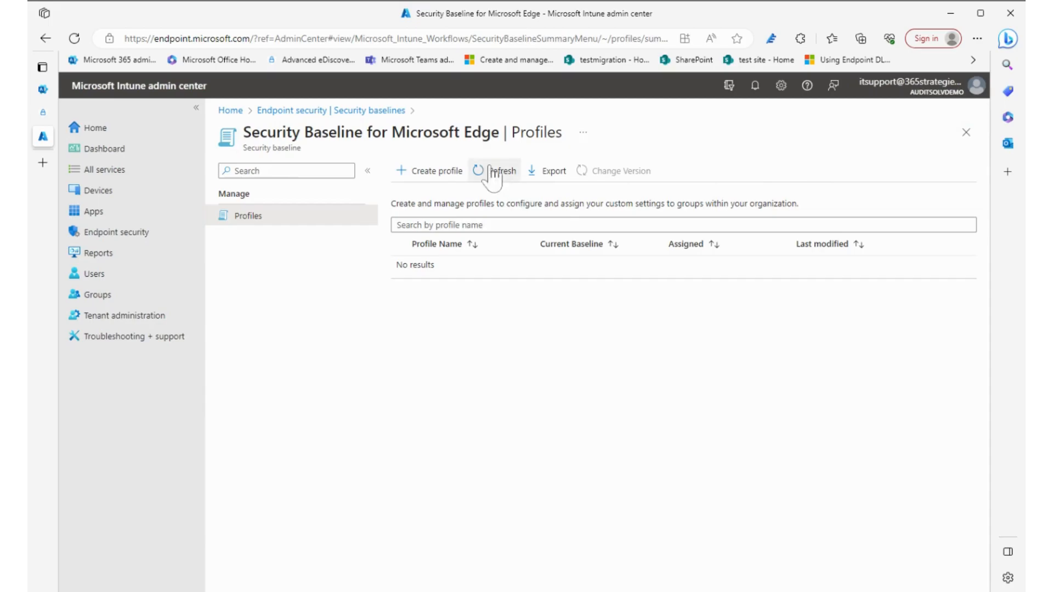
- Start a profile named test from the Windows 365 Security Baseline and advance to its configuration settings
click(392, 111)
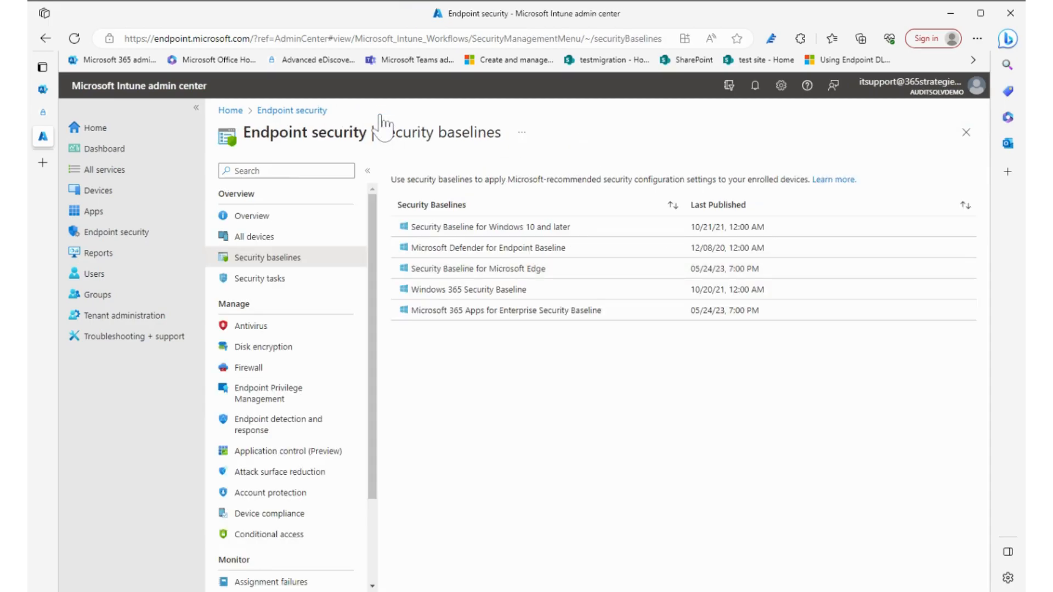
click(471, 290)
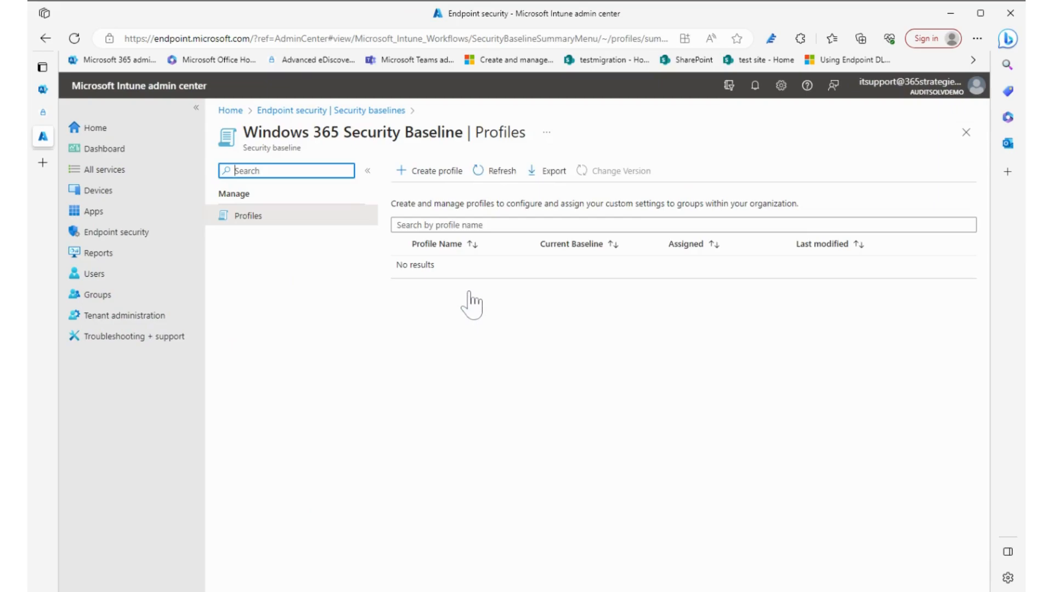
click(434, 177)
click(442, 211)
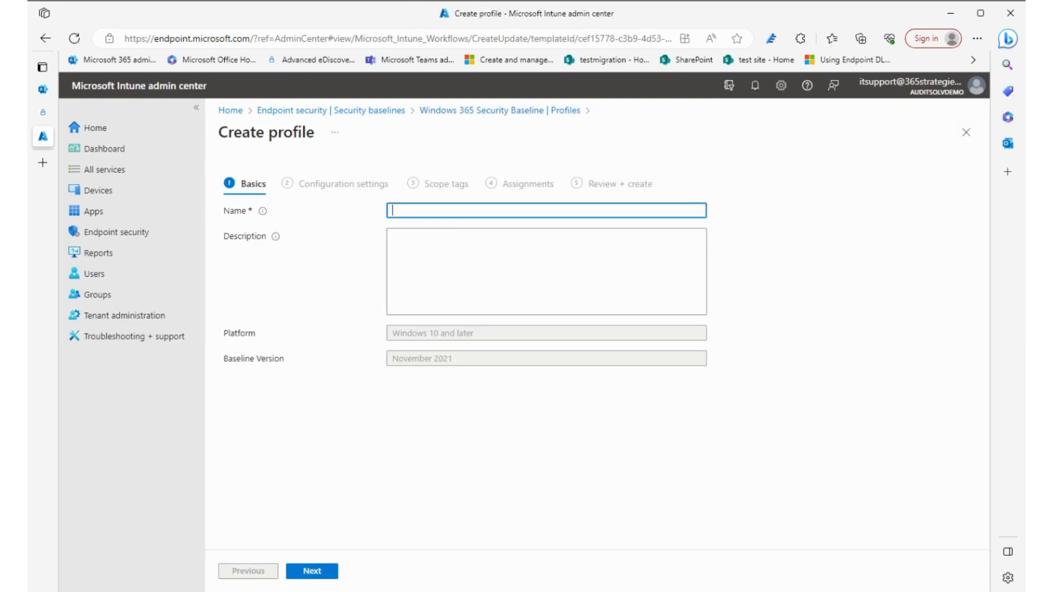
text(test)
click(316, 574)
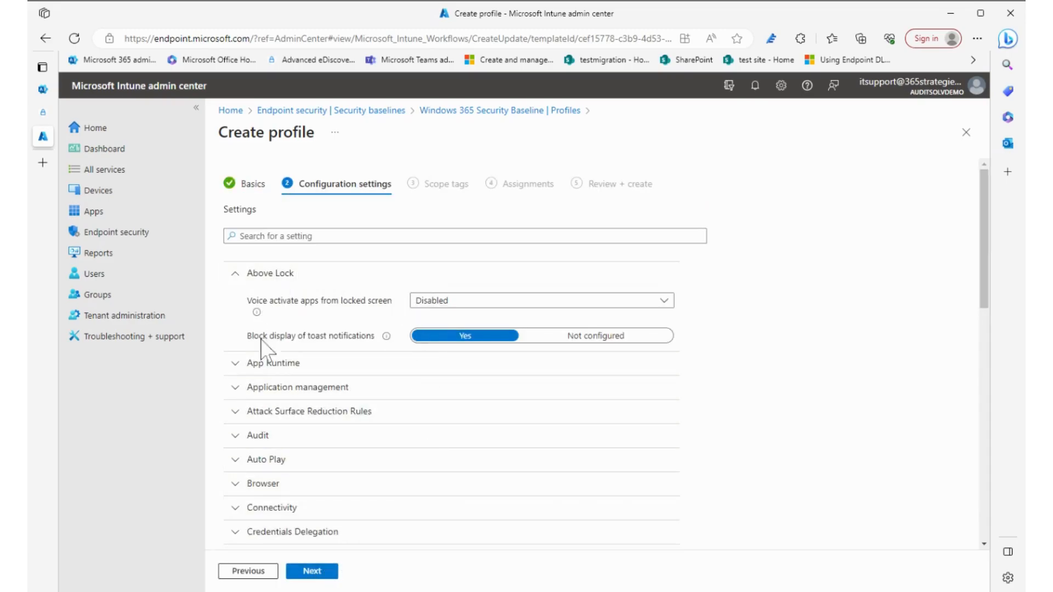
- Expand and review the Auto Play and Microsoft Defender categories of the Windows 365 profile and close the draft without creating it
click(235, 460)
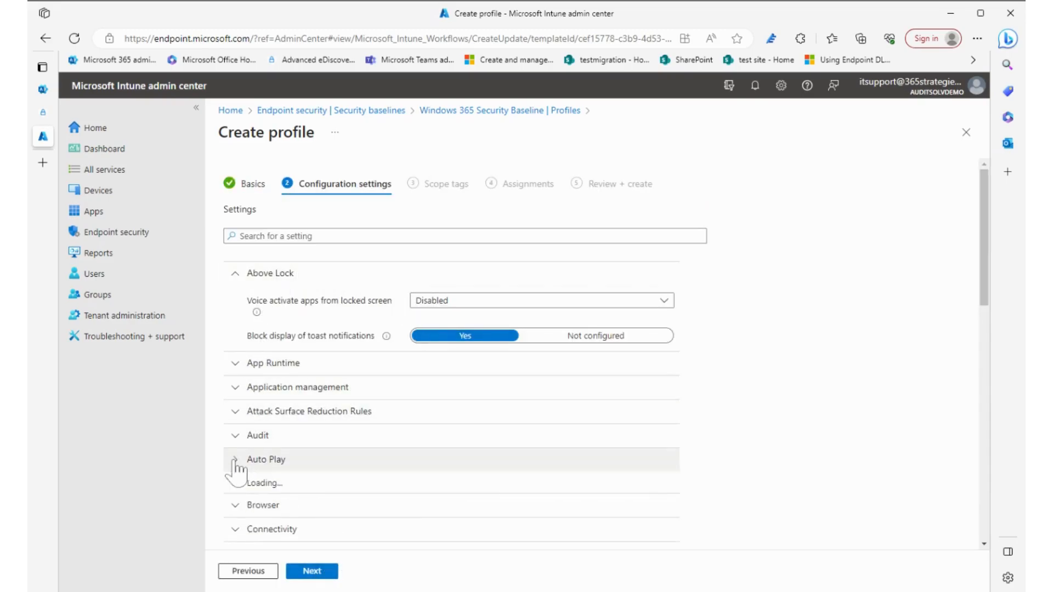
scroll(235, 464, down, 3)
scroll(237, 473, down, 1)
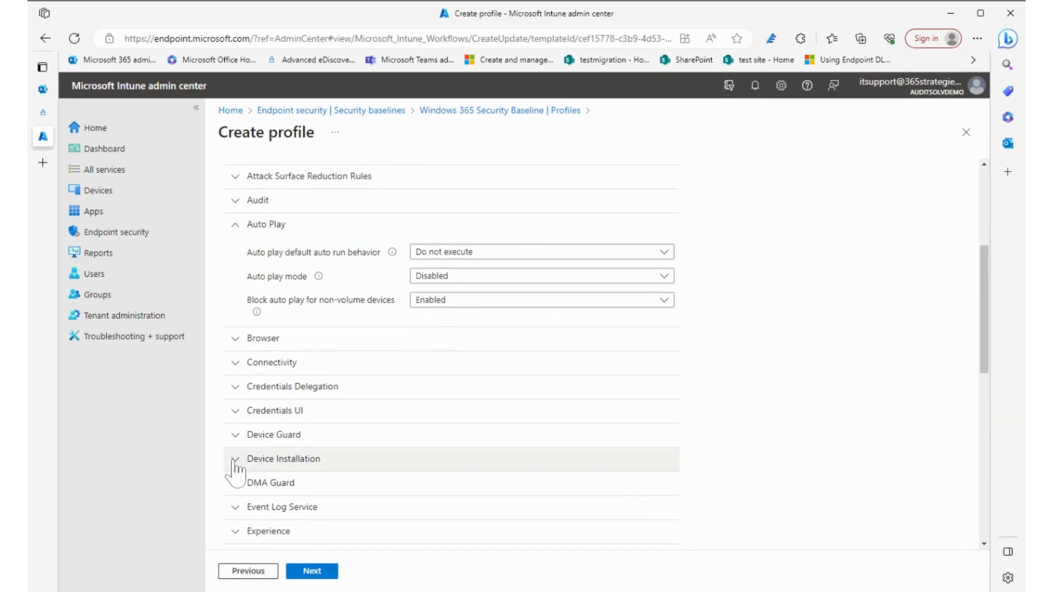
scroll(237, 461, down, 4)
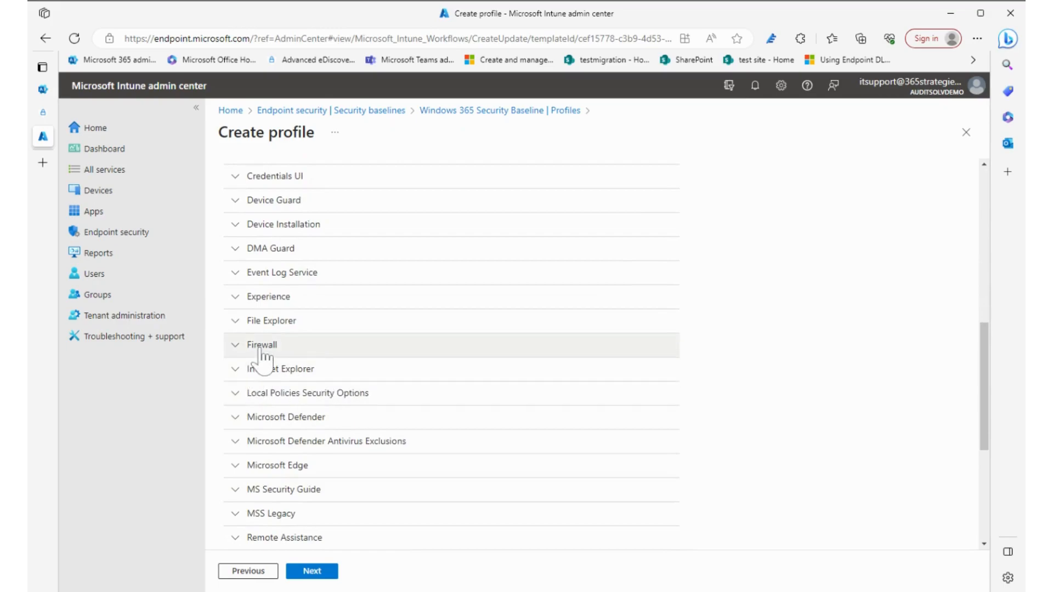
click(272, 419)
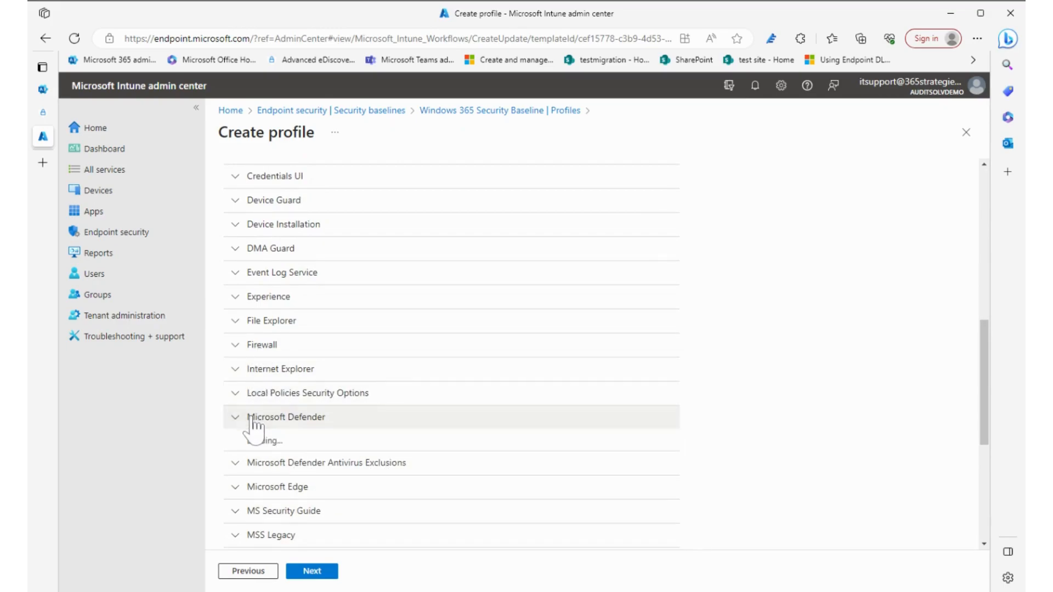
scroll(414, 450, down, 8)
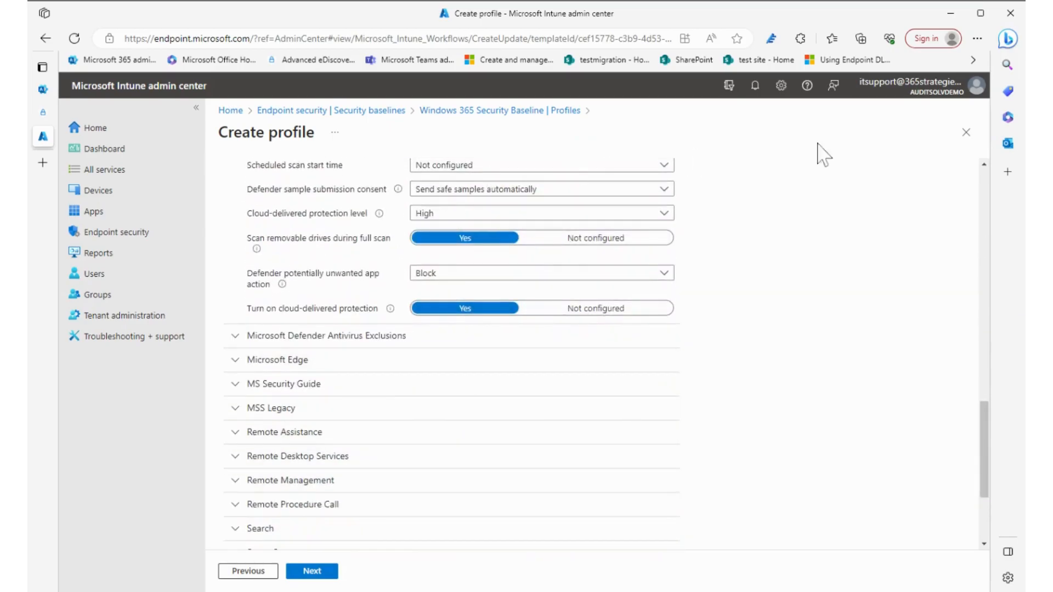
click(967, 132)
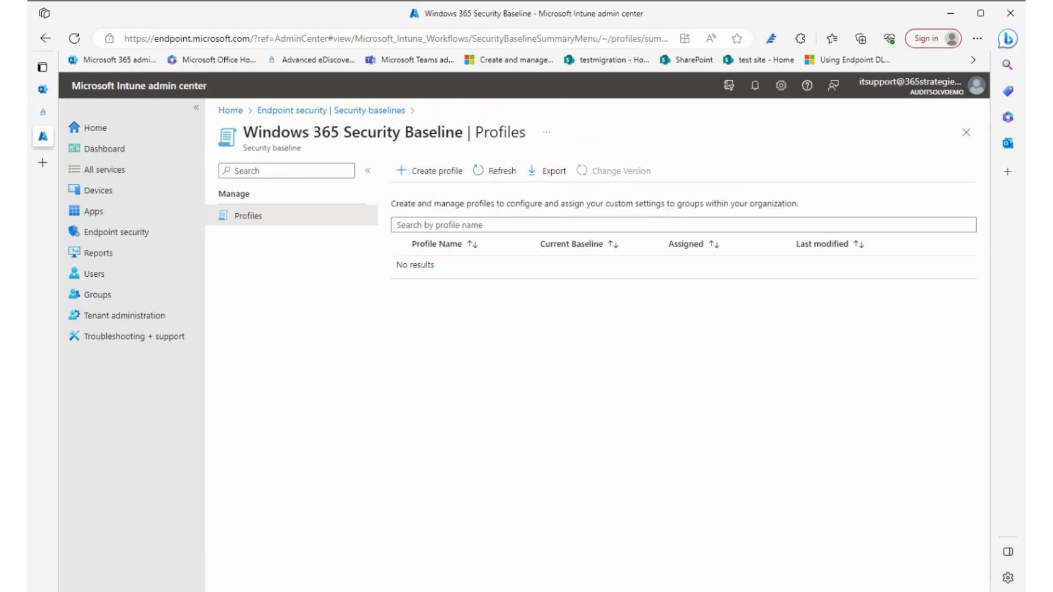
- Start a profile named test from the Microsoft 365 Apps for Enterprise Security Baseline and advance to its configuration settings
click(364, 112)
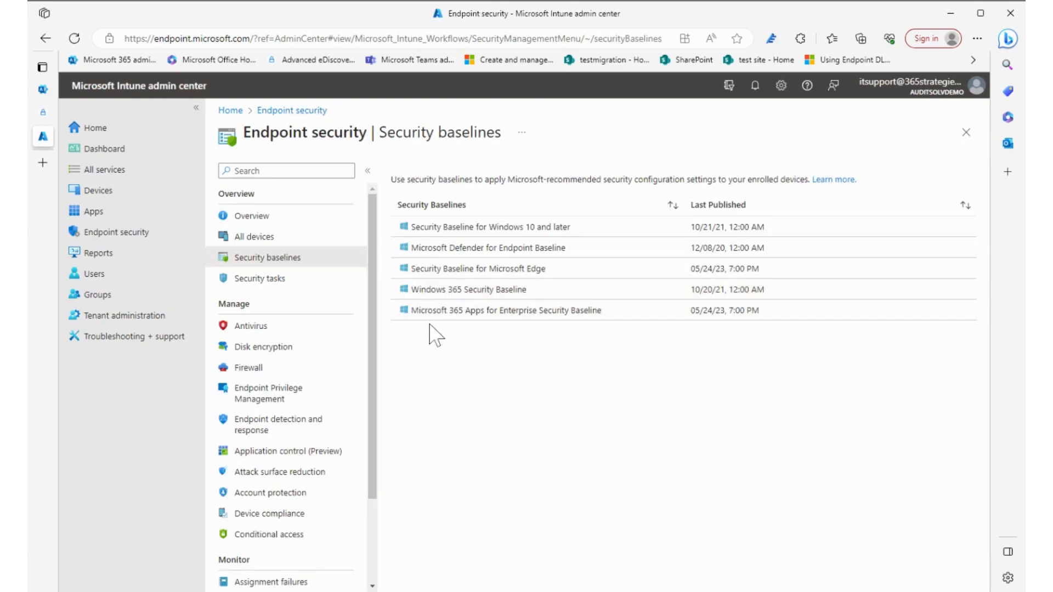
click(568, 323)
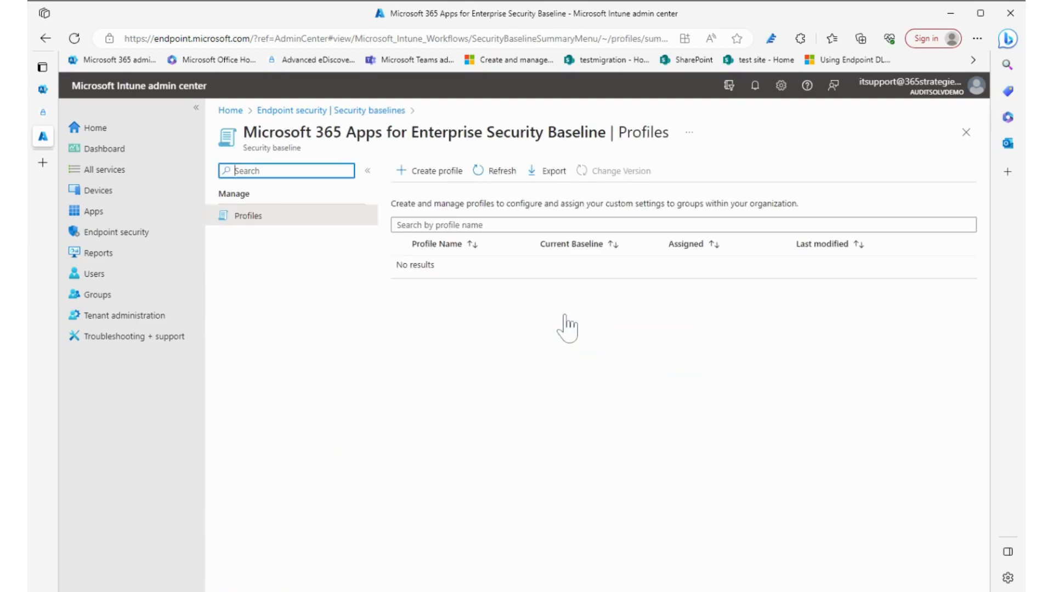
click(434, 171)
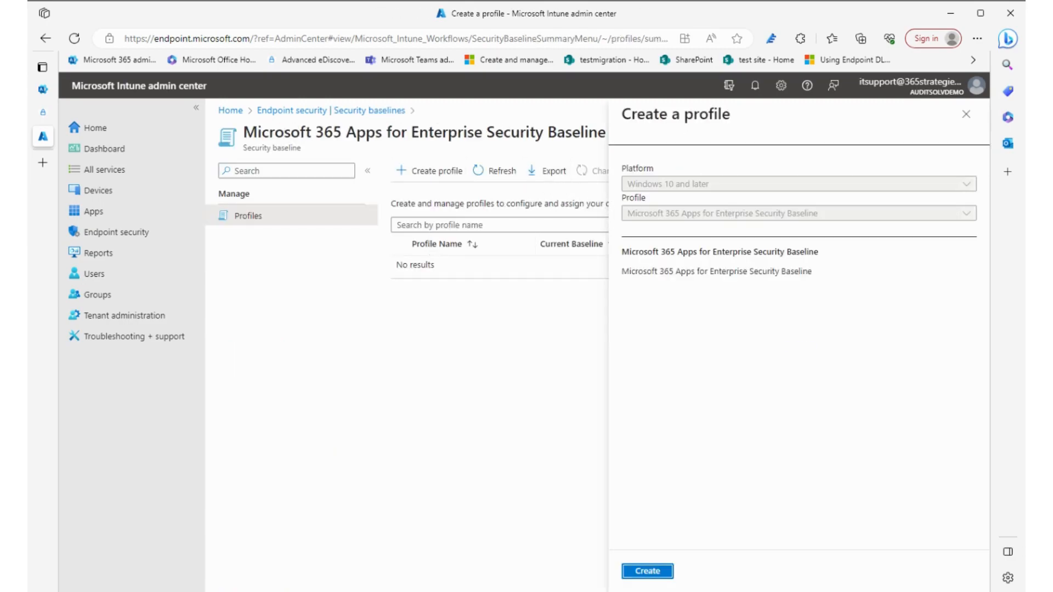
click(641, 570)
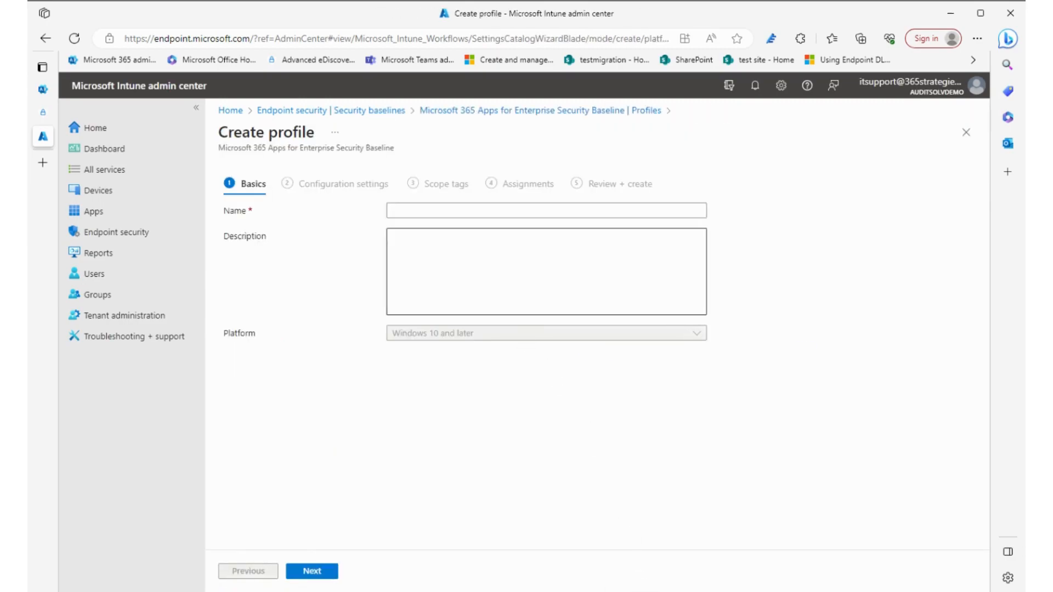
click(546, 211)
text(test)
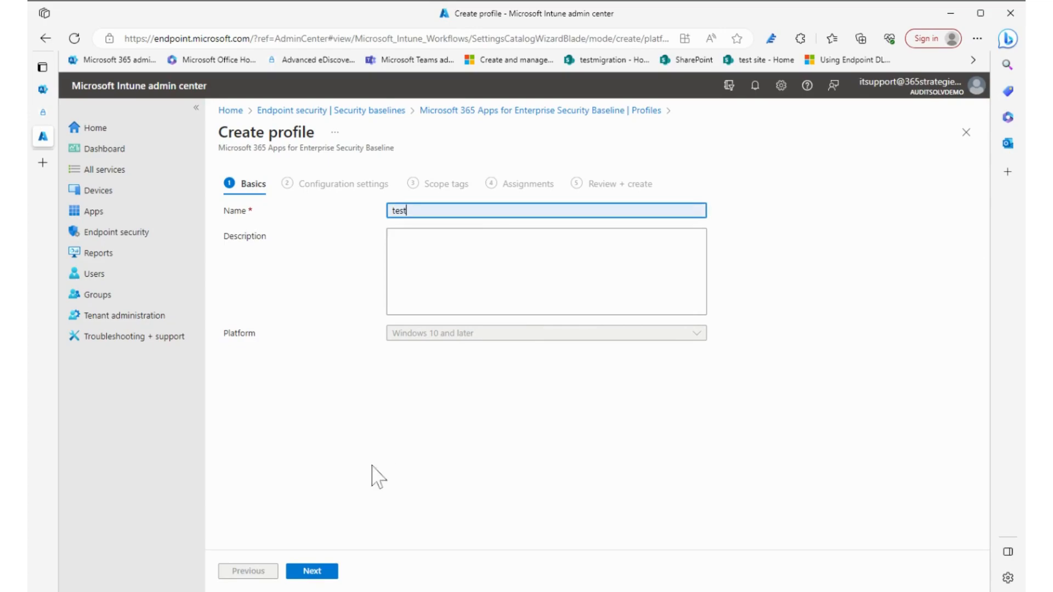
click(321, 570)
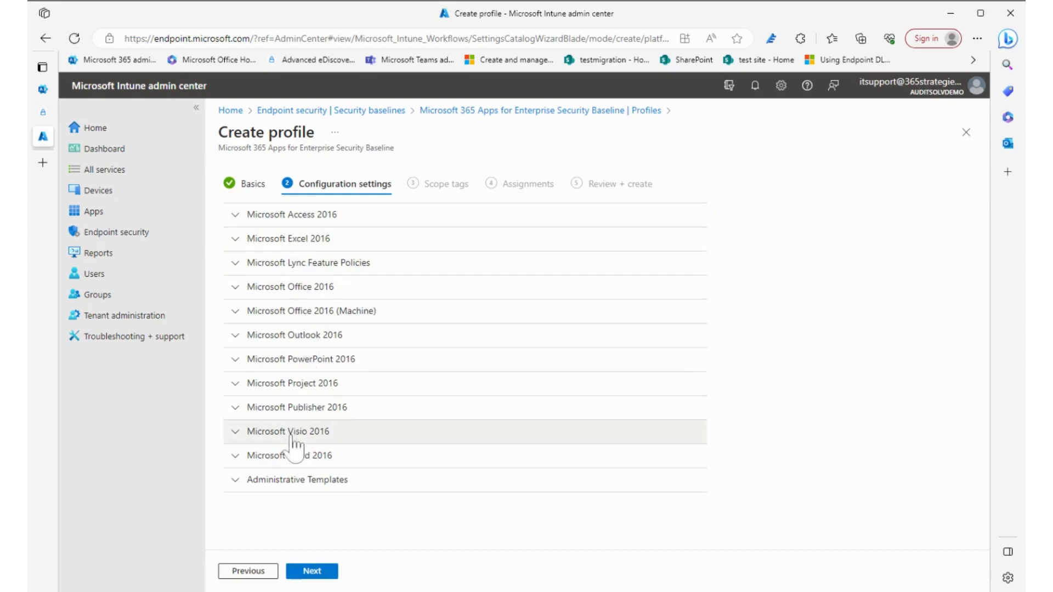
- Expand the Microsoft Word 2016 category and review its Trust Center macro and add-in settings
click(236, 458)
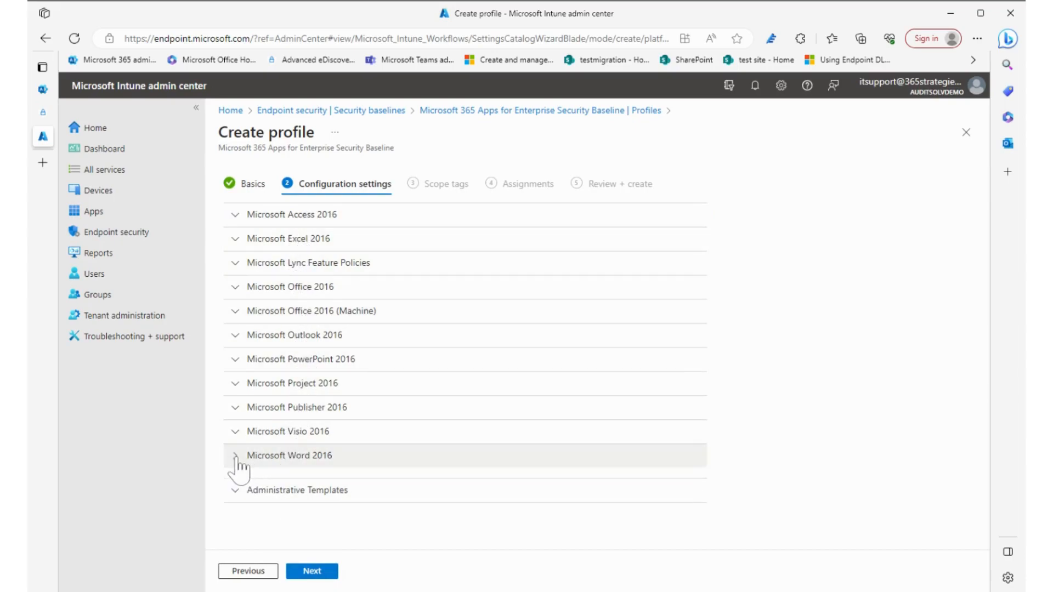
scroll(387, 425, down, 5)
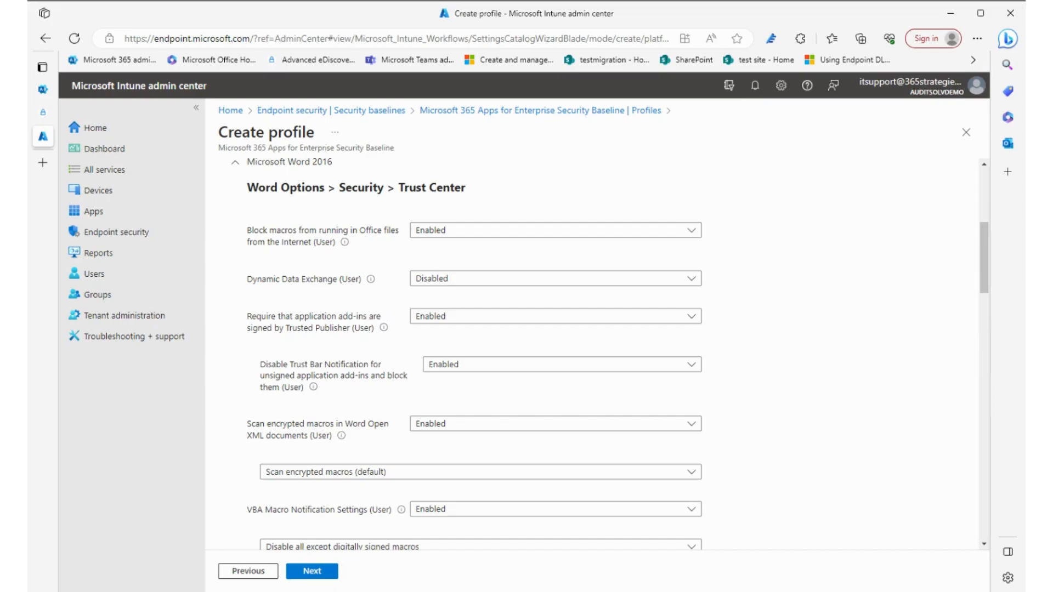
scroll(373, 335, down, 3)
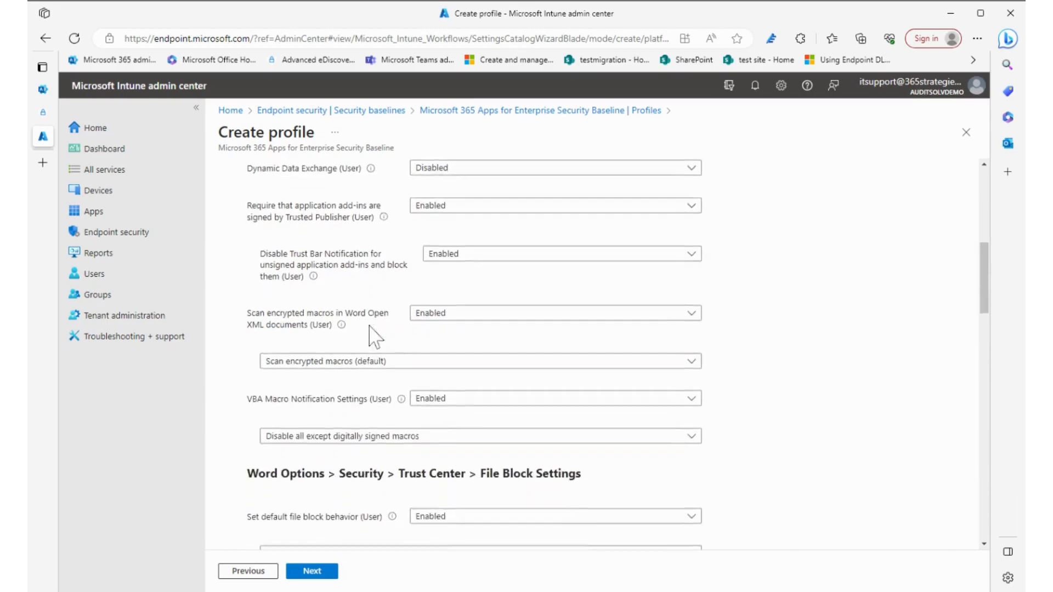
scroll(375, 336, down, 2)
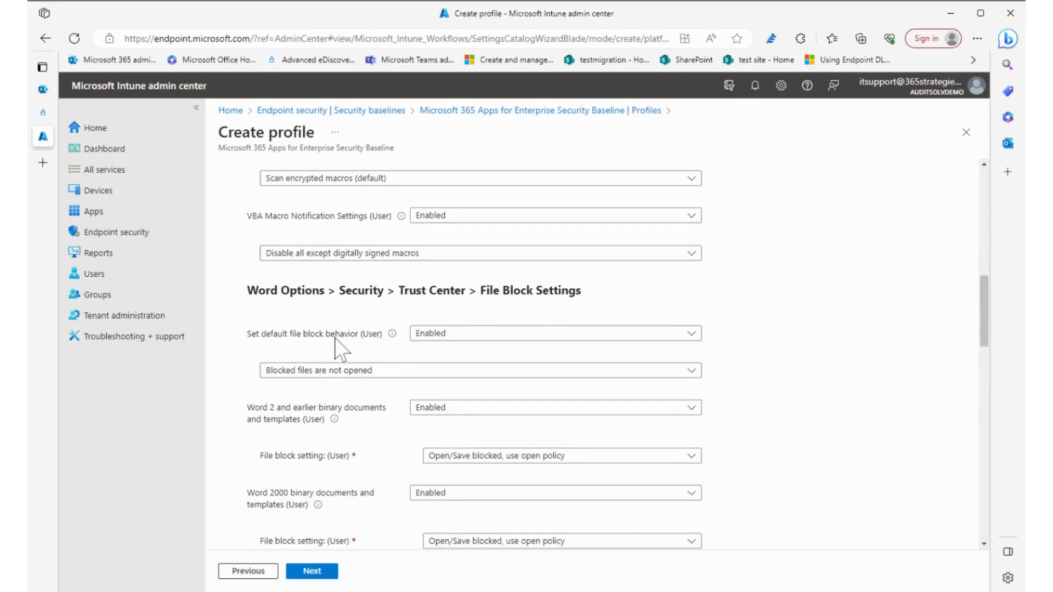
scroll(336, 339, down, 3)
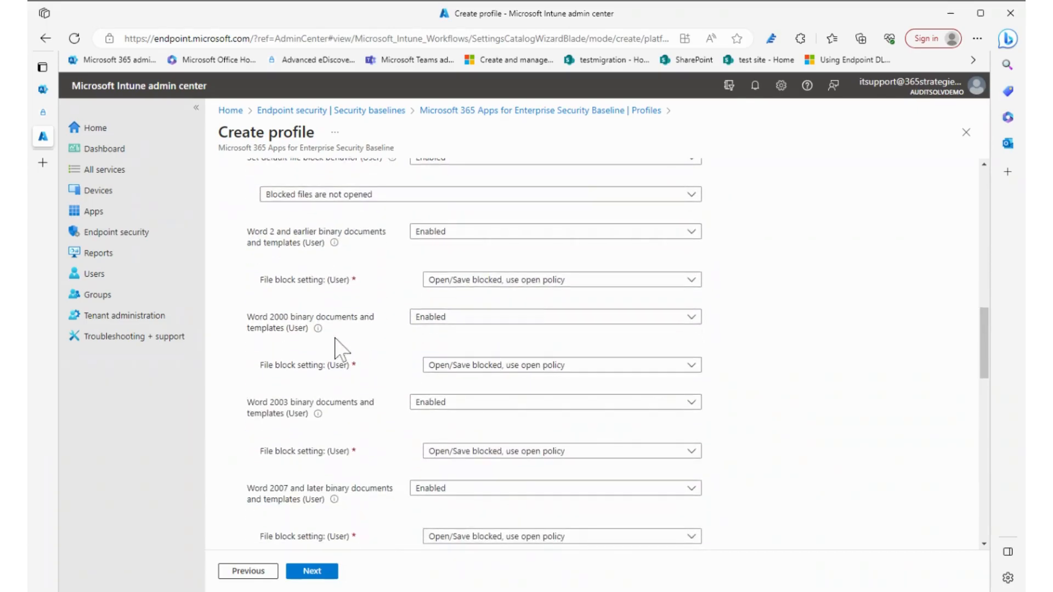
- Examine the choices for Word's default file block behavior and review the File Block Settings for older binary documents
scroll(337, 332, up, 2)
click(442, 278)
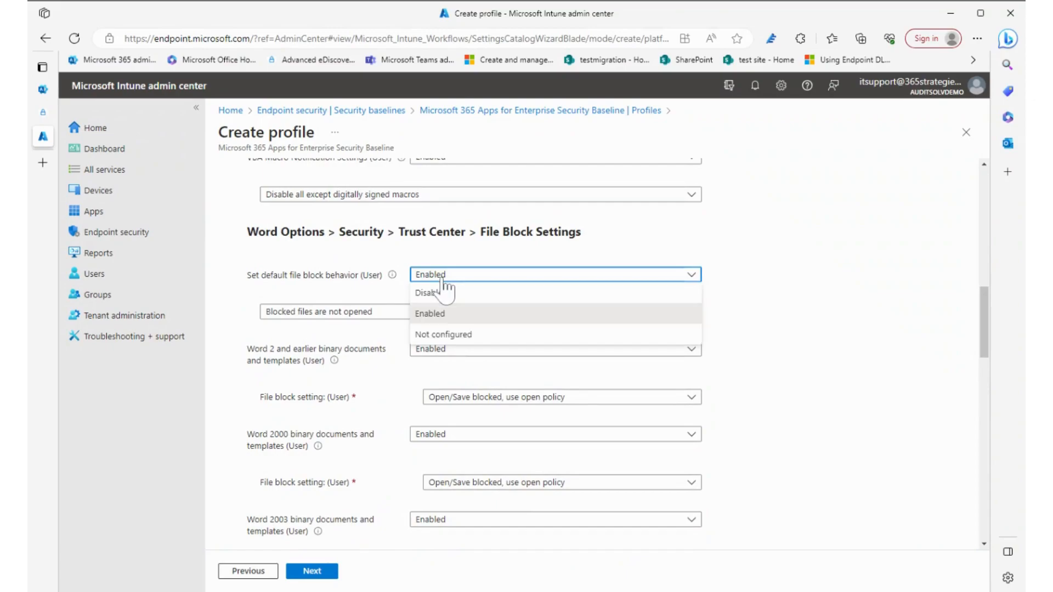
click(362, 253)
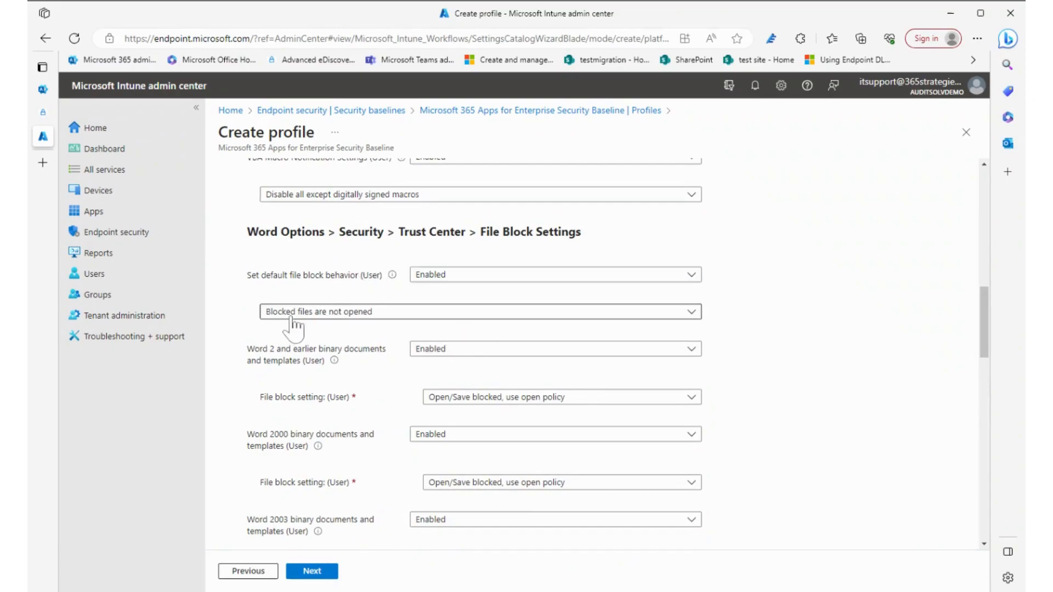
scroll(429, 335, down, 8)
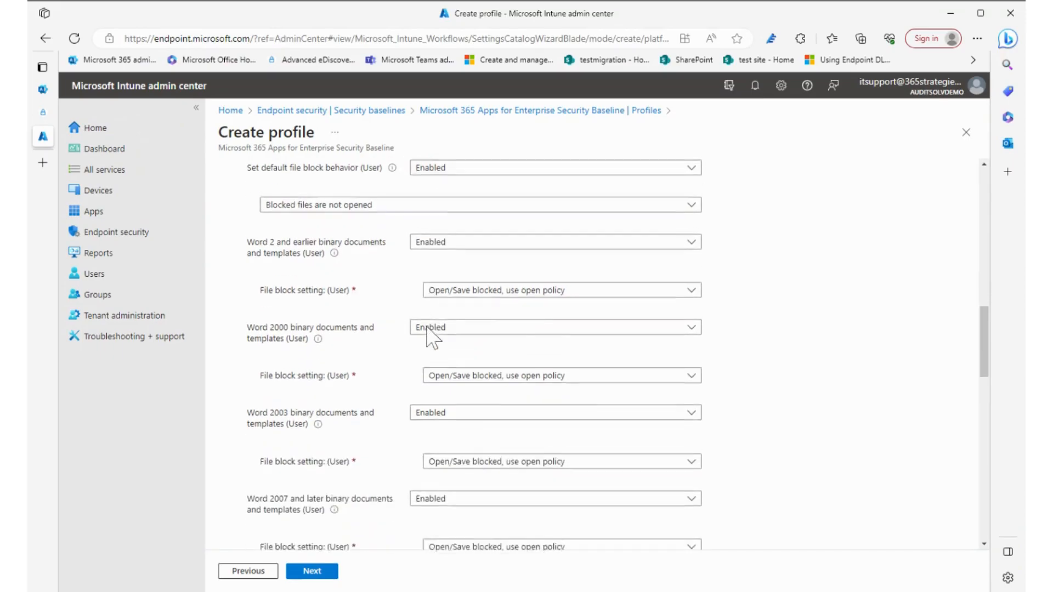
scroll(428, 335, down, 5)
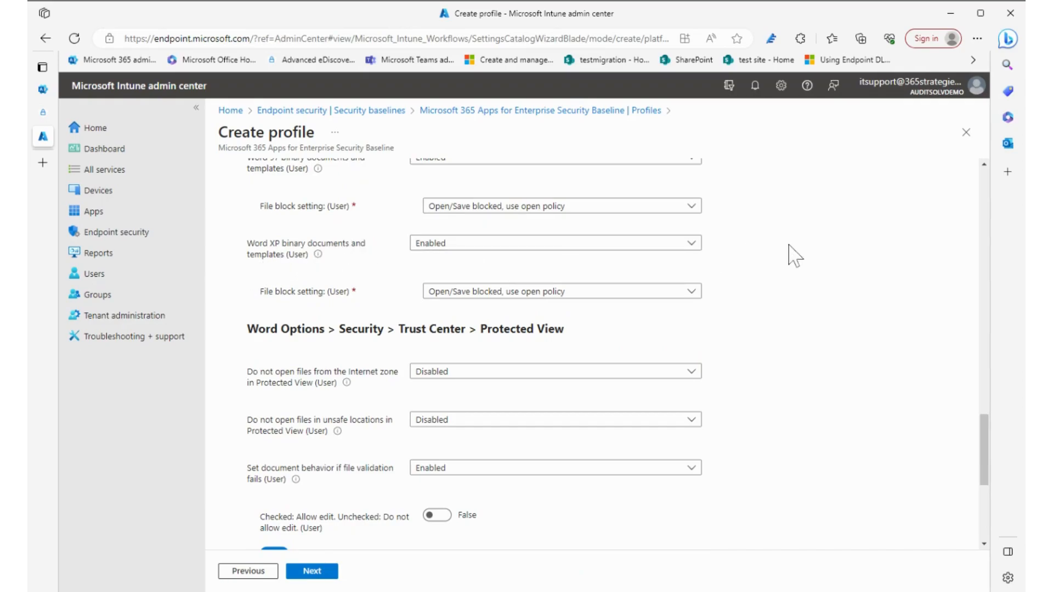
- Review Word's Protected View and Trusted Locations settings, close the draft without creating it and return to the security baselines list
mouse_move(338, 431)
scroll(738, 329, down, 4)
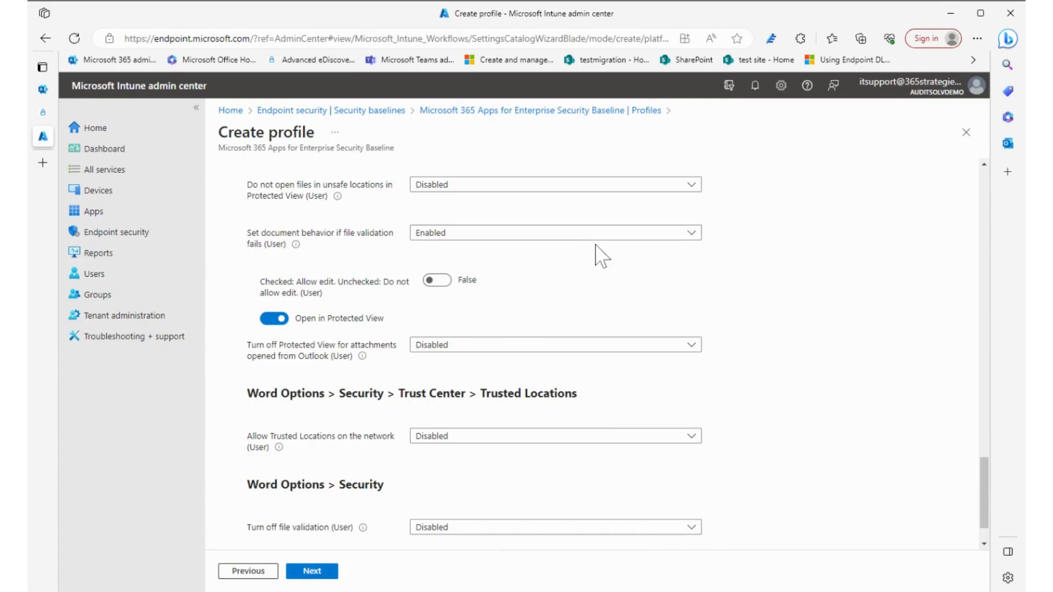
click(966, 133)
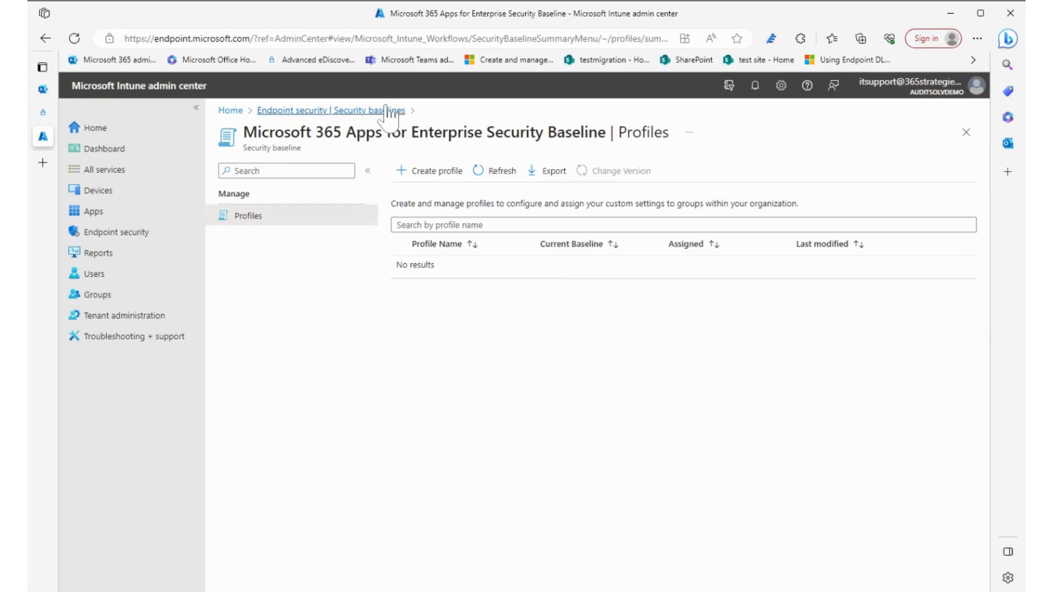
click(371, 111)
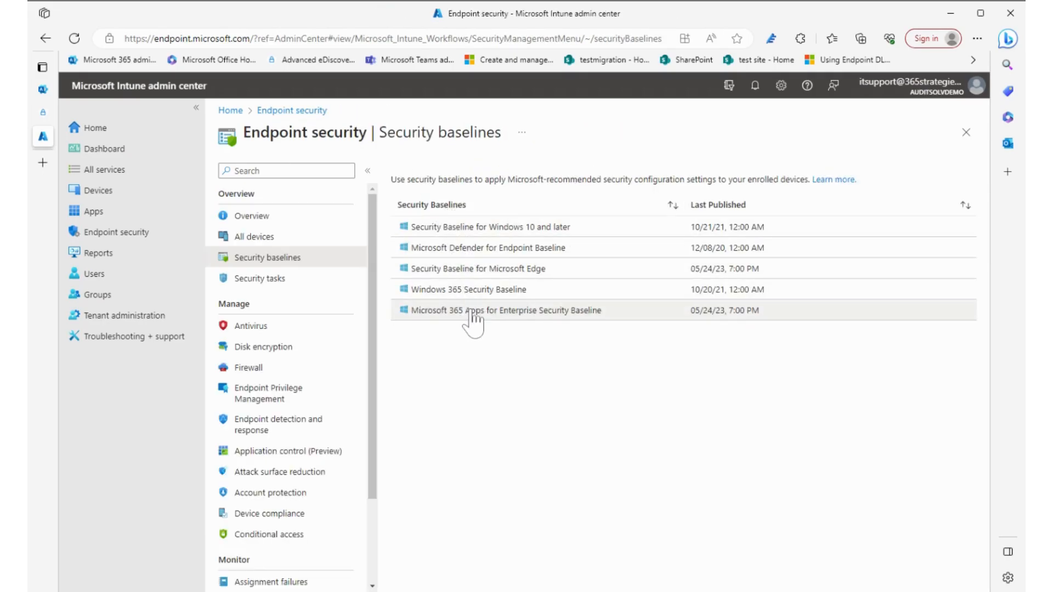